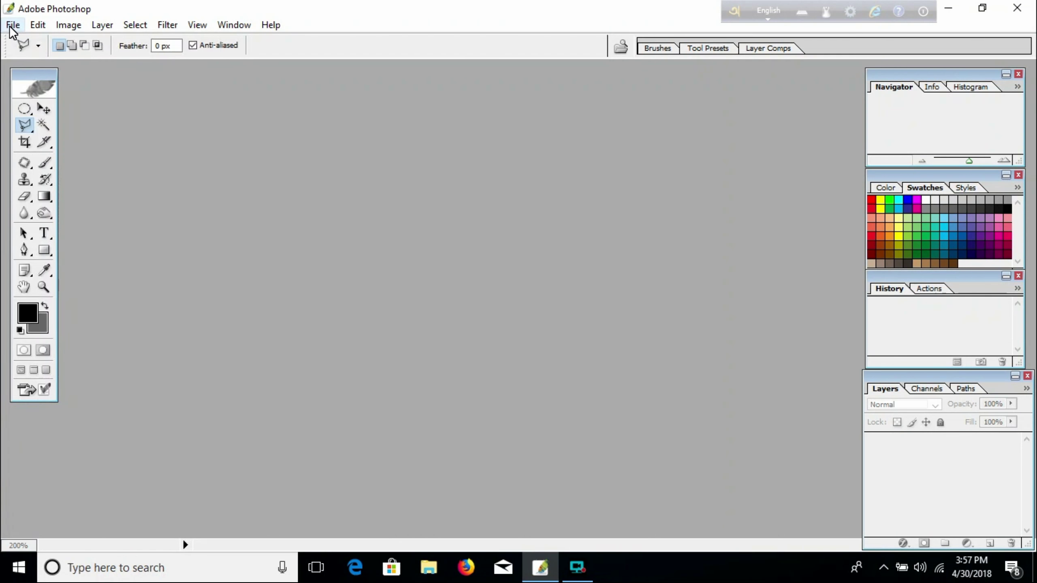
# Bring up the File > Open dialog to browse the Desktop images.
pyautogui.click(12, 25)
pyautogui.click(43, 60)
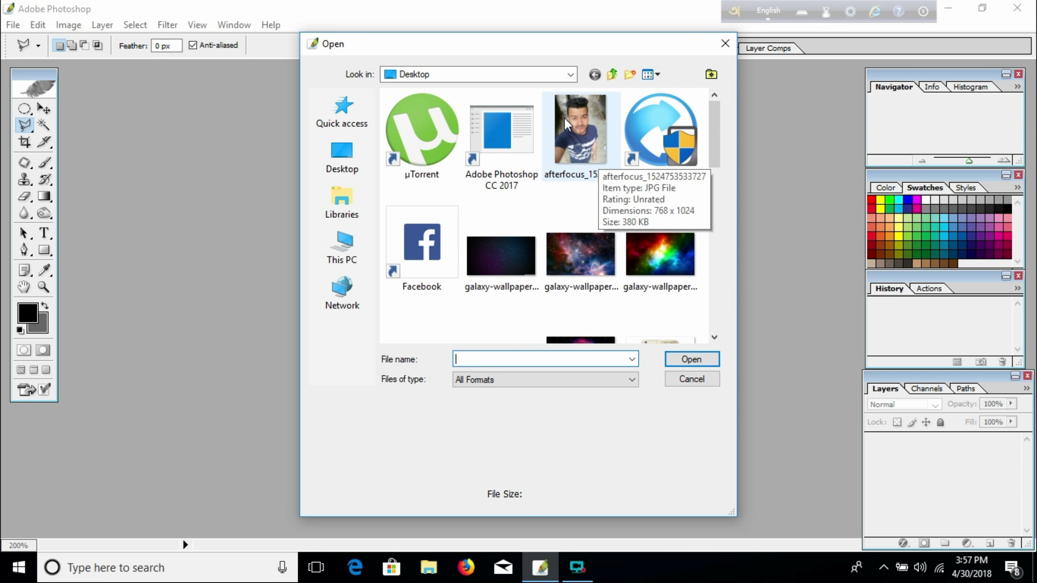
# Open the selfie plus four galaxy wallpapers, including galaxy-wallpapers-6.jpg, and bring the selfie forward.
pyautogui.click(576, 133)
pyautogui.keyDown('ctrl'); pyautogui.click(650, 257); pyautogui.keyUp('ctrl')
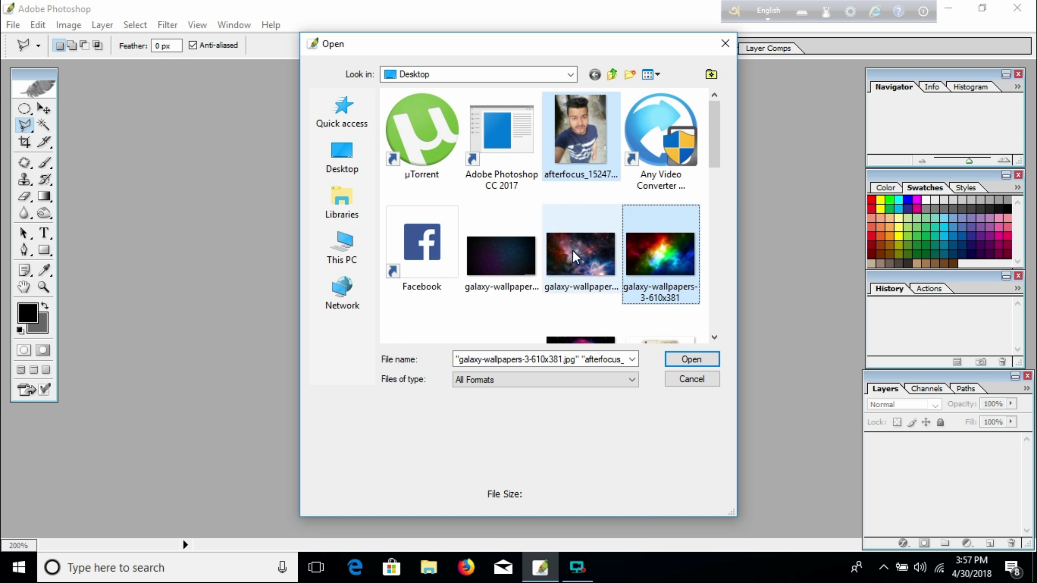
pyautogui.keyDown('ctrl'); pyautogui.click(596, 261); pyautogui.keyUp('ctrl')
pyautogui.scroll(-3, 710, 247)
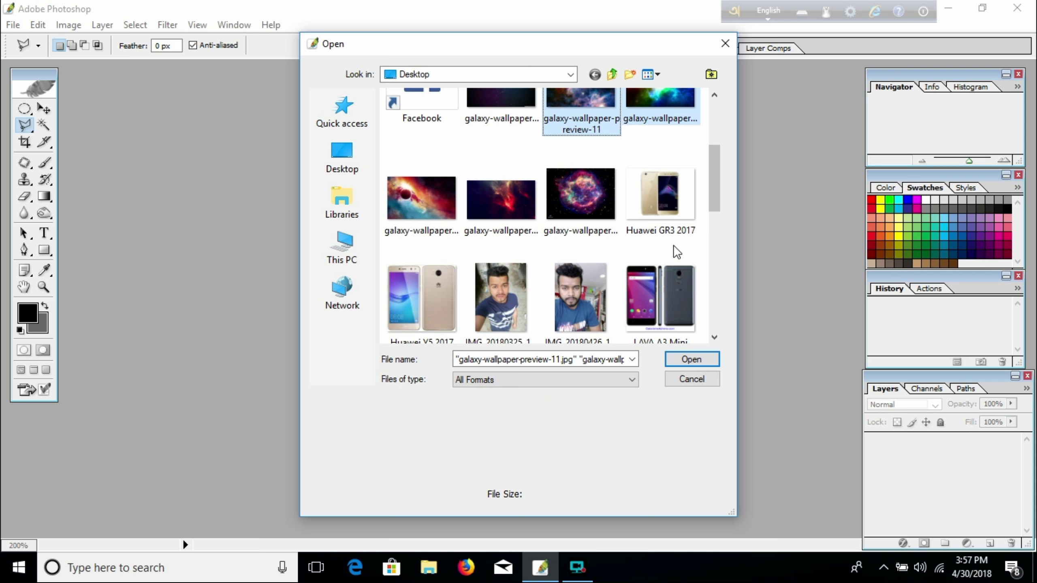
pyautogui.keyDown('ctrl'); pyautogui.click(425, 200); pyautogui.keyUp('ctrl')
pyautogui.keyDown('ctrl'); pyautogui.click(493, 209); pyautogui.keyUp('ctrl')
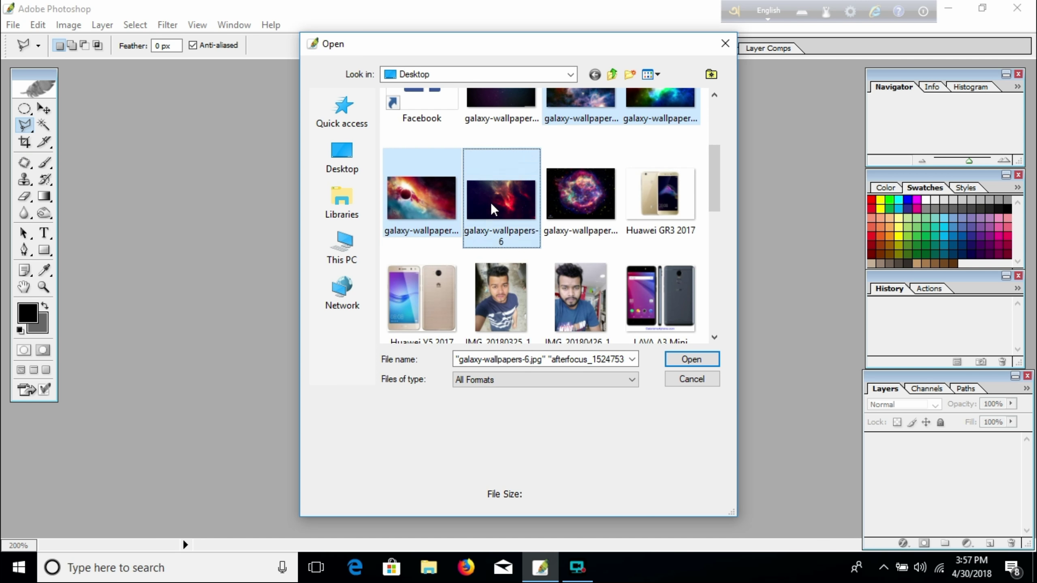
pyautogui.click(686, 357)
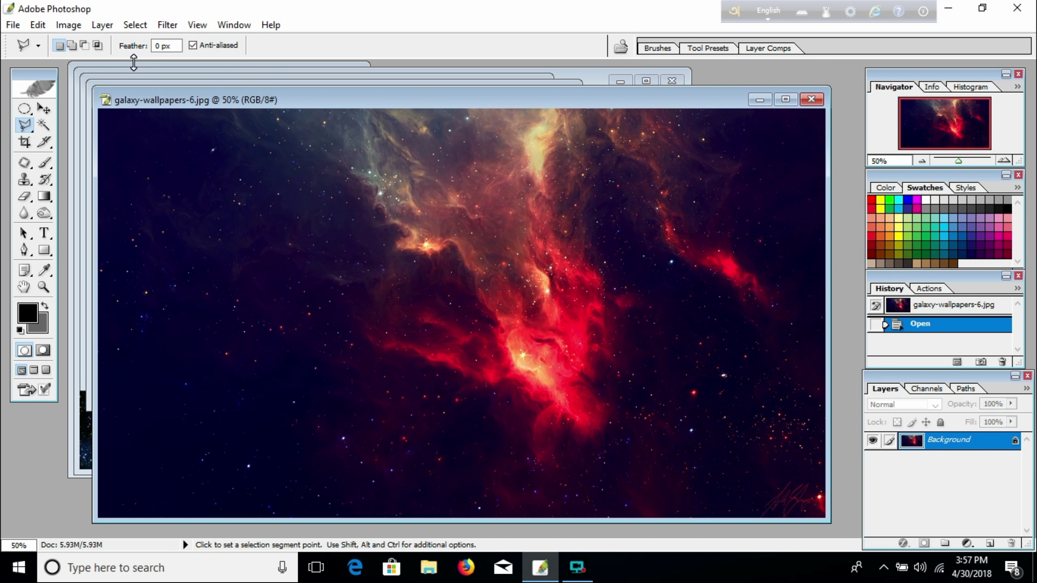
pyautogui.click(131, 64)
# Zoom the maximized selfie to 300% and lasso along the jaw and right cheek.
pyautogui.click(337, 74)
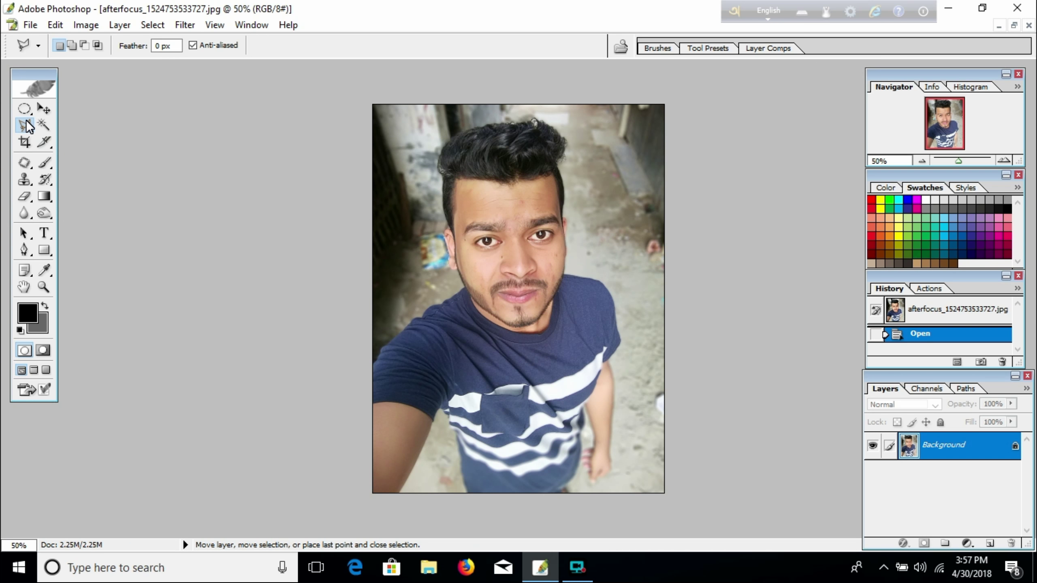
pyautogui.hotkey('ctrl', '+')
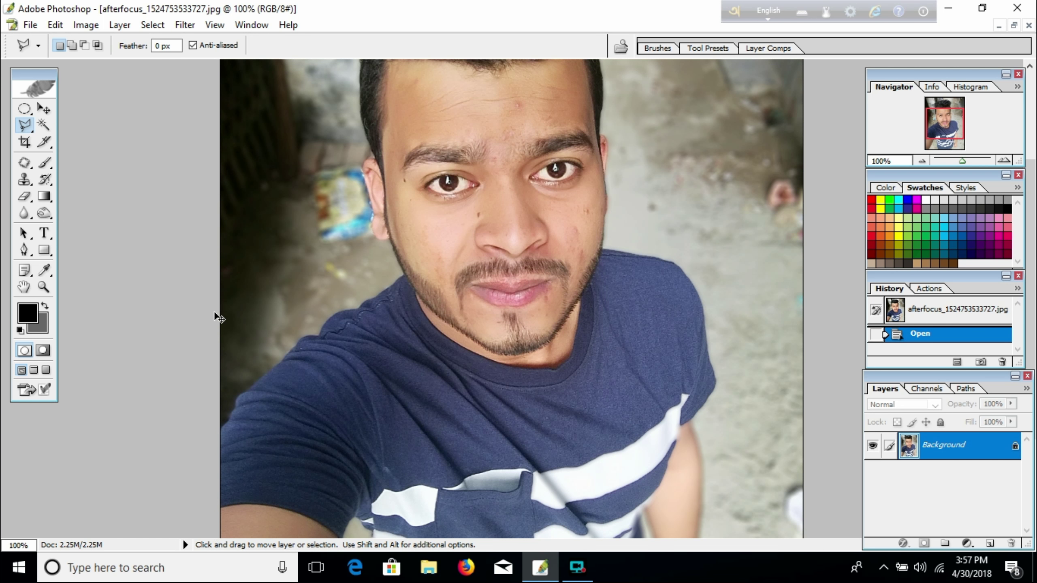
pyautogui.hotkey('ctrl', '+')
pyautogui.hotkey('ctrl', '+')
pyautogui.click(245, 313)
pyautogui.click(358, 416)
pyautogui.click(498, 489)
pyautogui.click(672, 416)
pyautogui.click(758, 245)
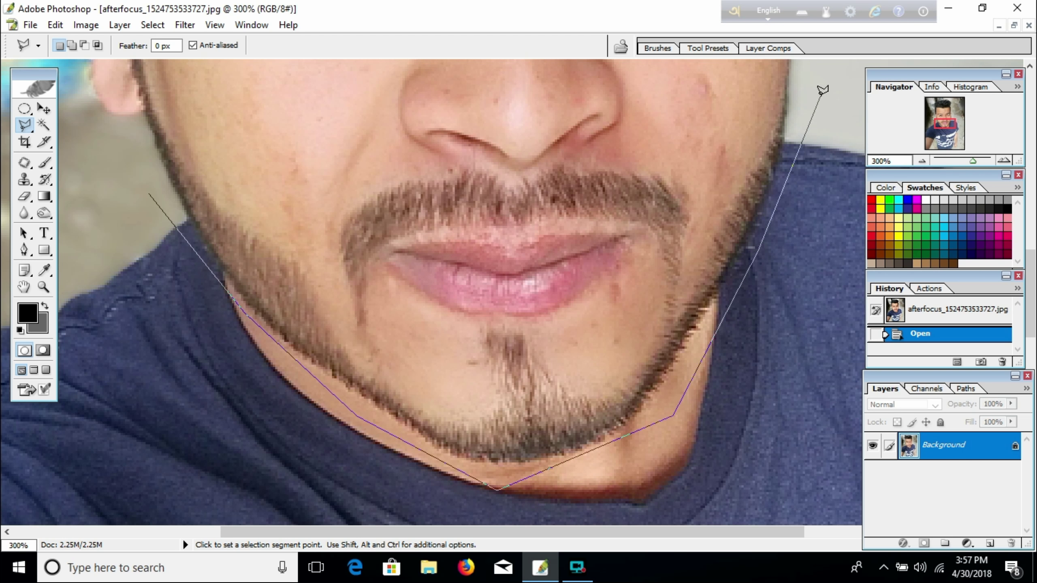
pyautogui.click(818, 99)
# Continue the Polygonal Lasso outline up the right side of the head and over the hair.
pyautogui.scroll(5, 729, 186)
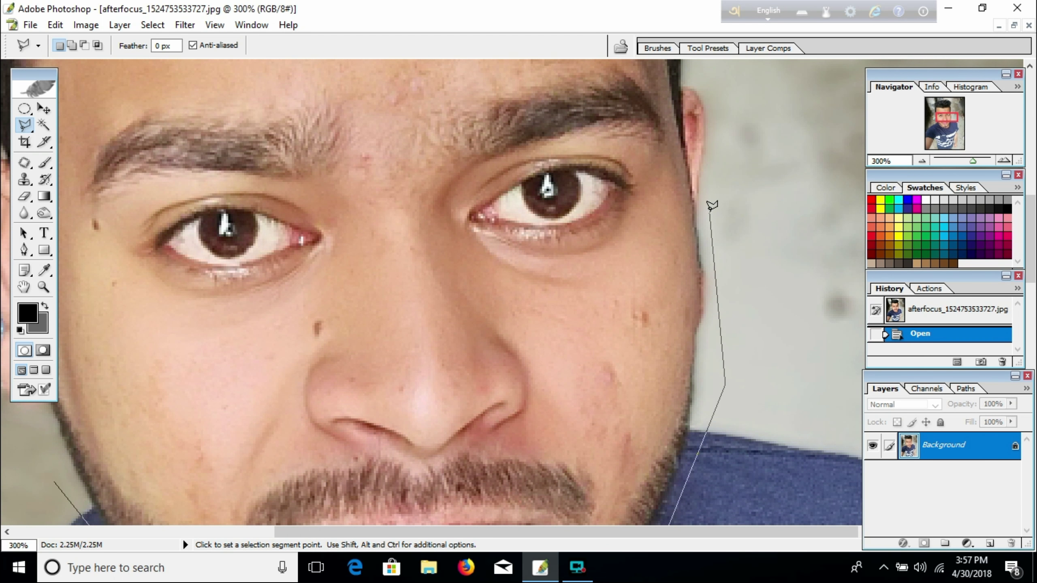
pyautogui.click(709, 99)
pyautogui.scroll(5, 621, 248)
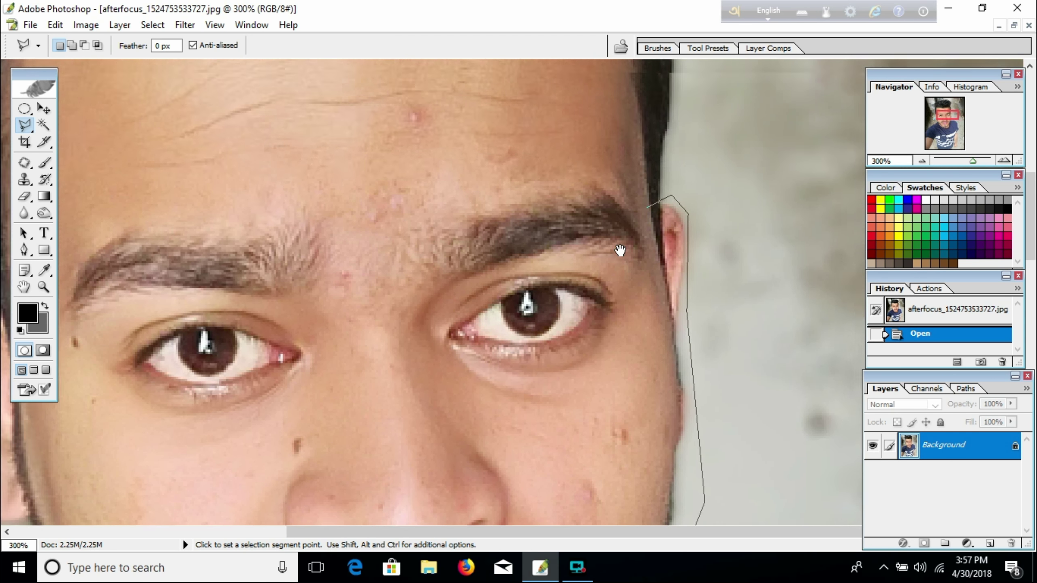
pyautogui.click(655, 318)
pyautogui.click(662, 216)
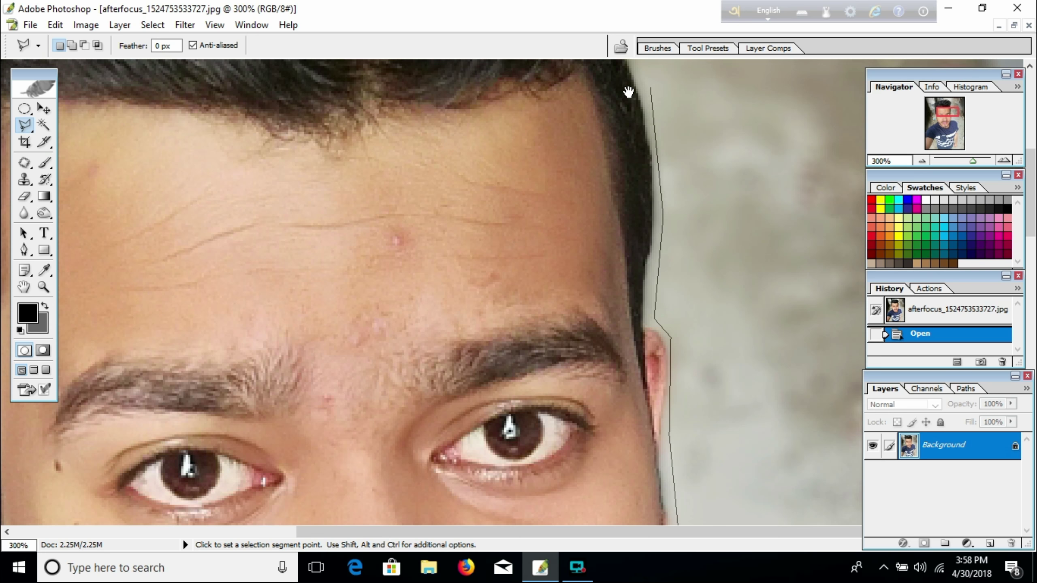
pyautogui.moveTo(628, 92); pyautogui.dragTo(636, 328)
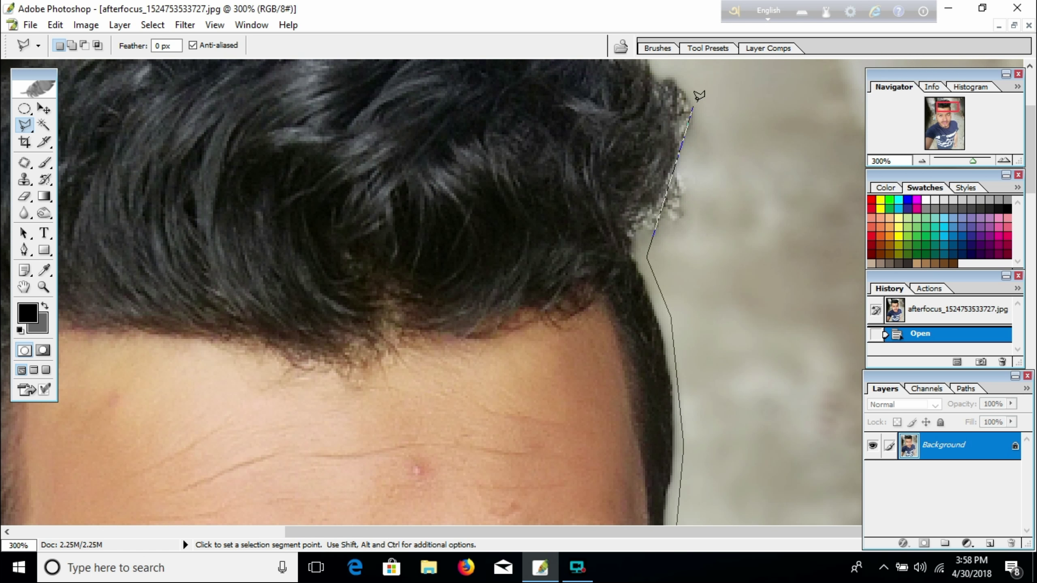
pyautogui.scroll(5, 706, 122)
pyautogui.click(702, 172)
pyautogui.click(371, 129)
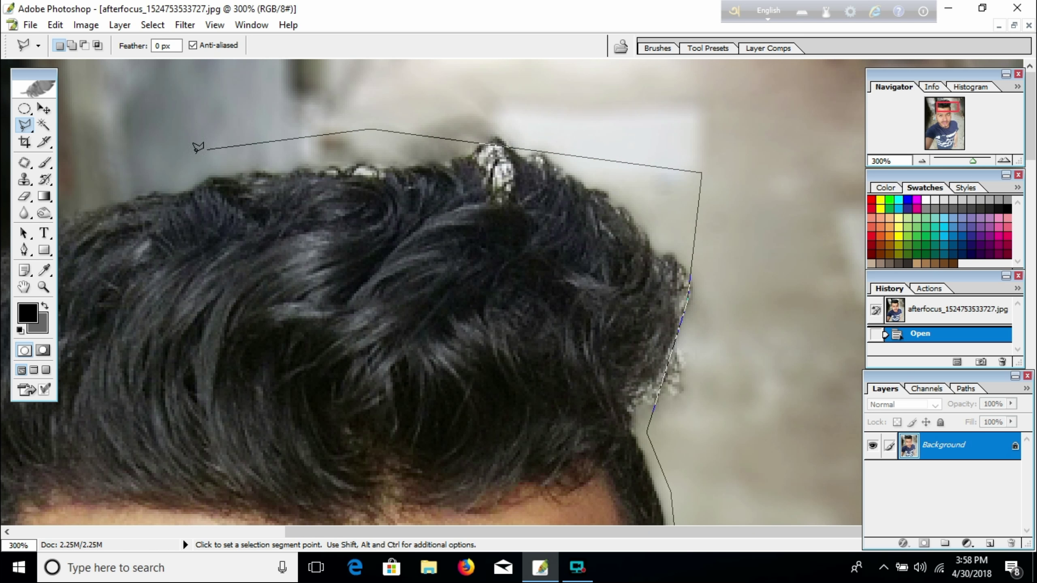
# Trace down the hair's left side past the left ear, close the selection, and zoom out.
pyautogui.moveTo(140, 239); pyautogui.dragTo(450, 167)
pyautogui.click(246, 198)
pyautogui.click(170, 393)
pyautogui.moveTo(240, 425); pyautogui.dragTo(296, 272)
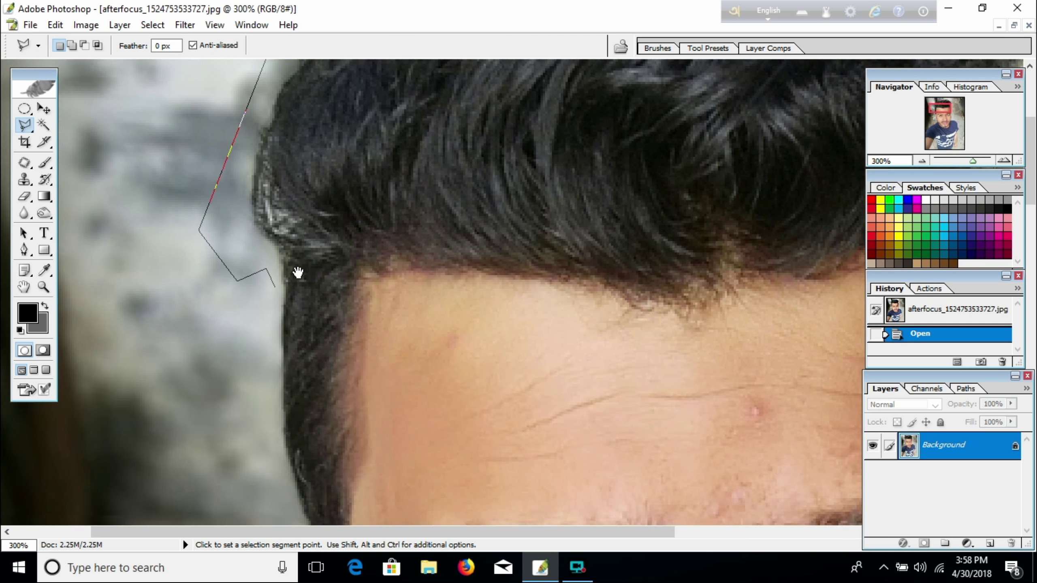
pyautogui.click(295, 167)
pyautogui.click(294, 297)
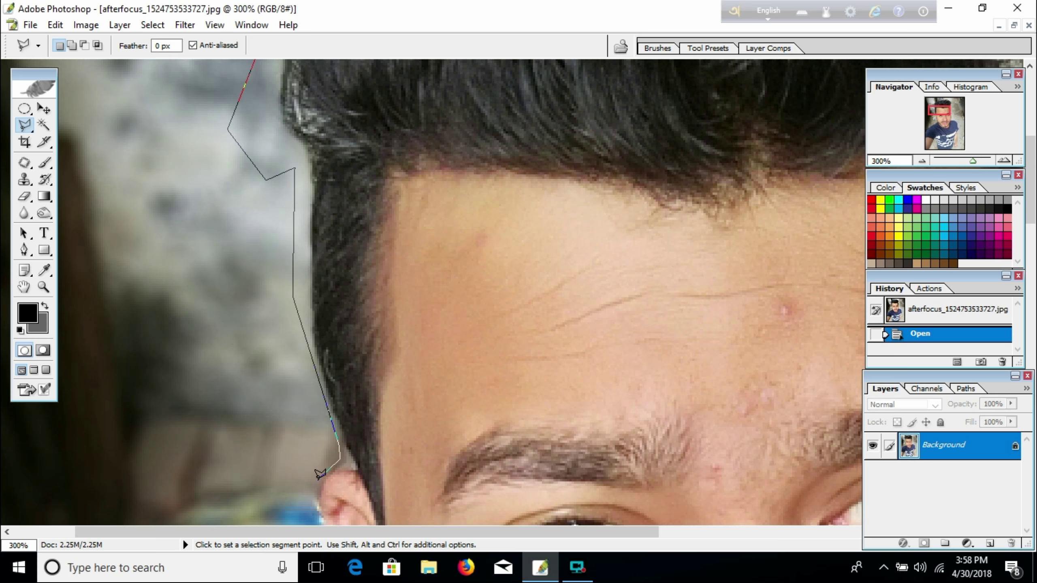
pyautogui.click(320, 474)
pyautogui.scroll(-2, 320, 474)
pyautogui.scroll(-3, 320, 474)
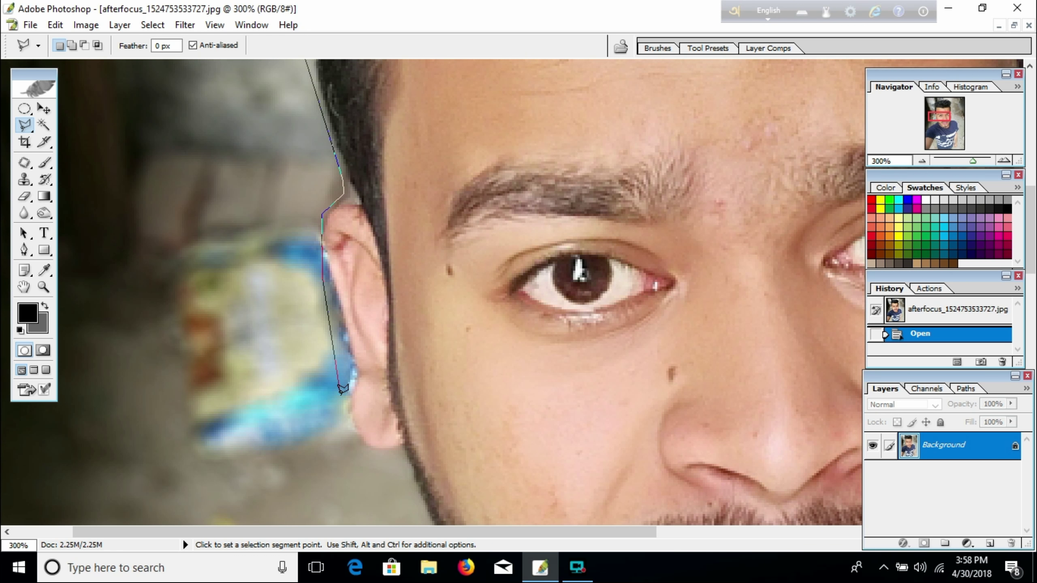
pyautogui.moveTo(399, 483); pyautogui.dragTo(337, 131)
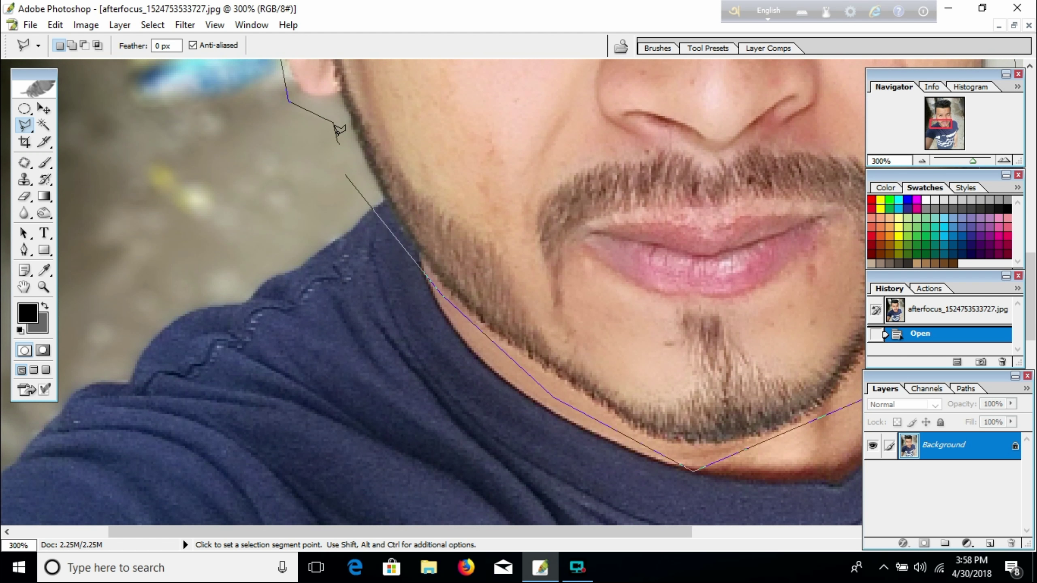
pyautogui.press('Return')
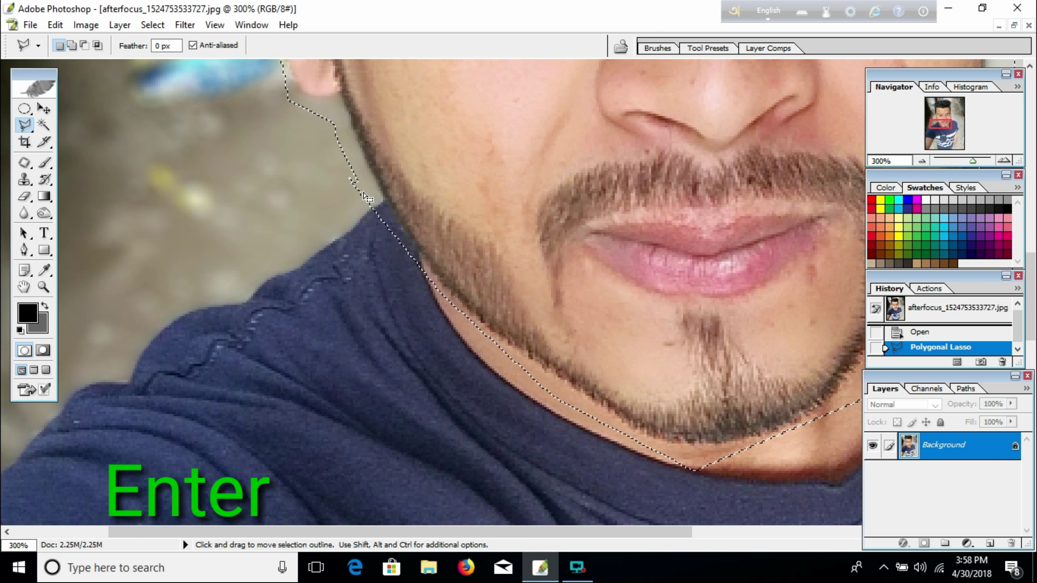
pyautogui.hotkey('ctrl', '-')
pyautogui.hotkey('ctrl', '-')
pyautogui.hotkey('ctrl', '-')
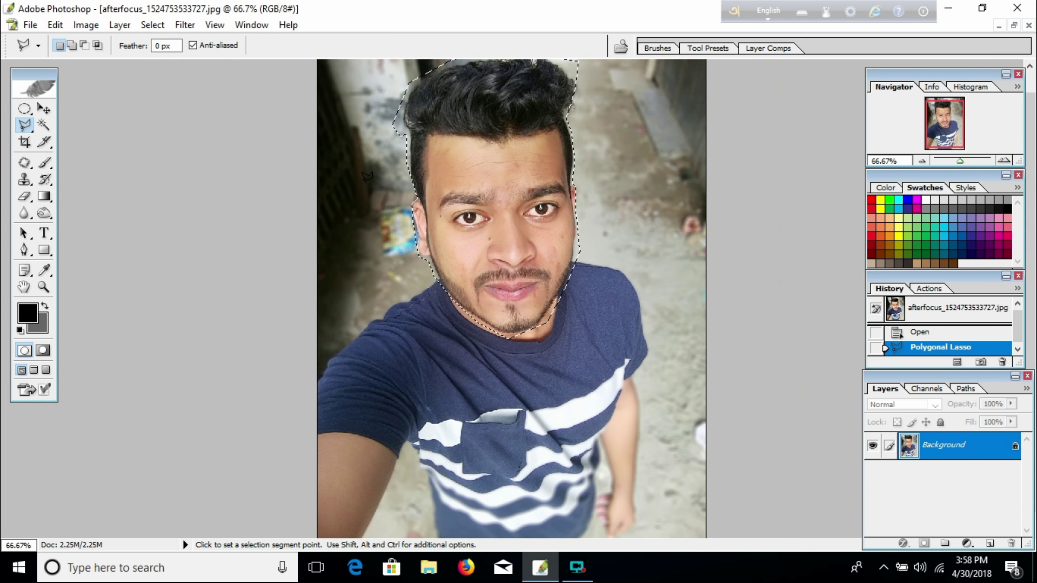
# Copy the selected head onto a new layer and apply a Threshold adjustment to it.
pyautogui.hotkey('ctrl', 'j')
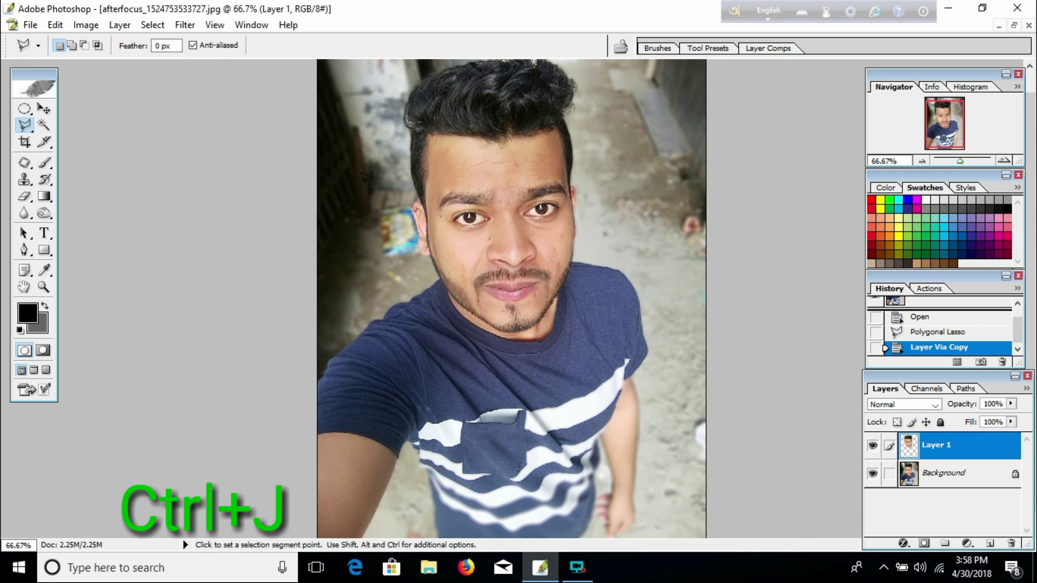
pyautogui.click(94, 24)
pyautogui.moveTo(120, 64)
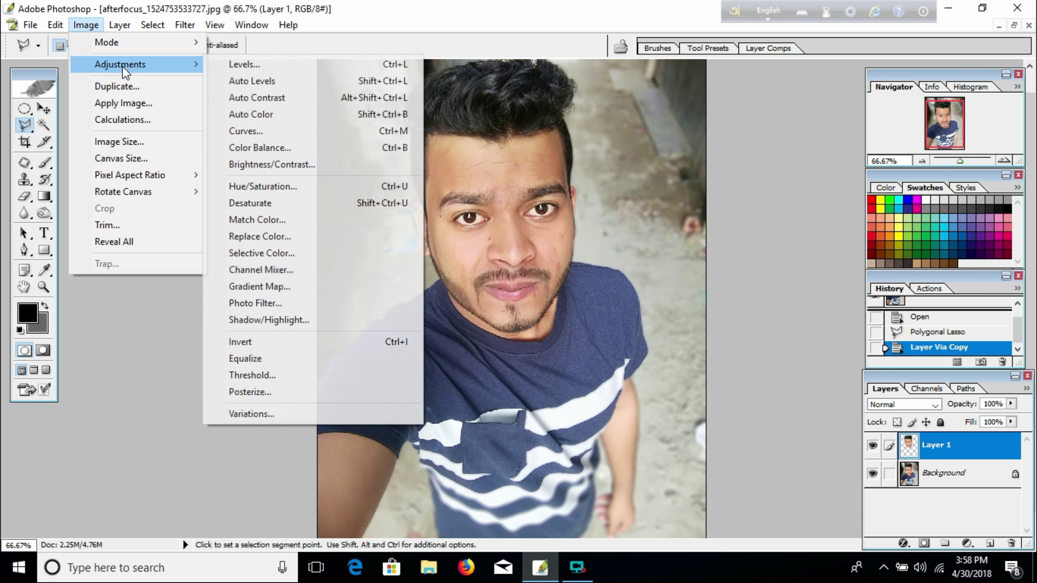
pyautogui.click(263, 380)
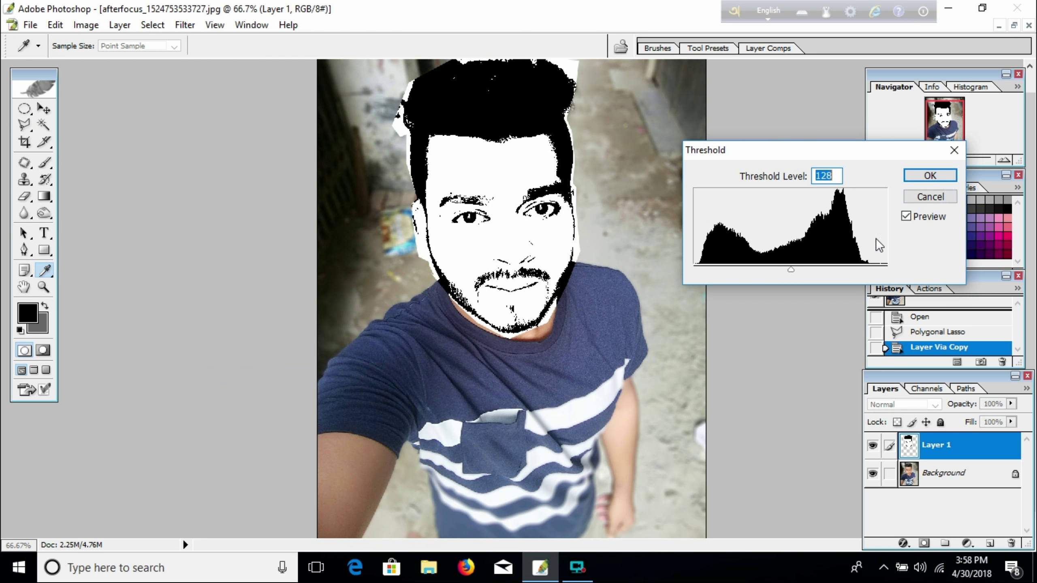
pyautogui.moveTo(790, 270)
pyautogui.mouseDown()
pyautogui.moveTo(885, 272)
pyautogui.moveTo(695, 272)
pyautogui.moveTo(808, 278)
pyautogui.mouseUp()
pyautogui.press('Return')
pyautogui.press('l')
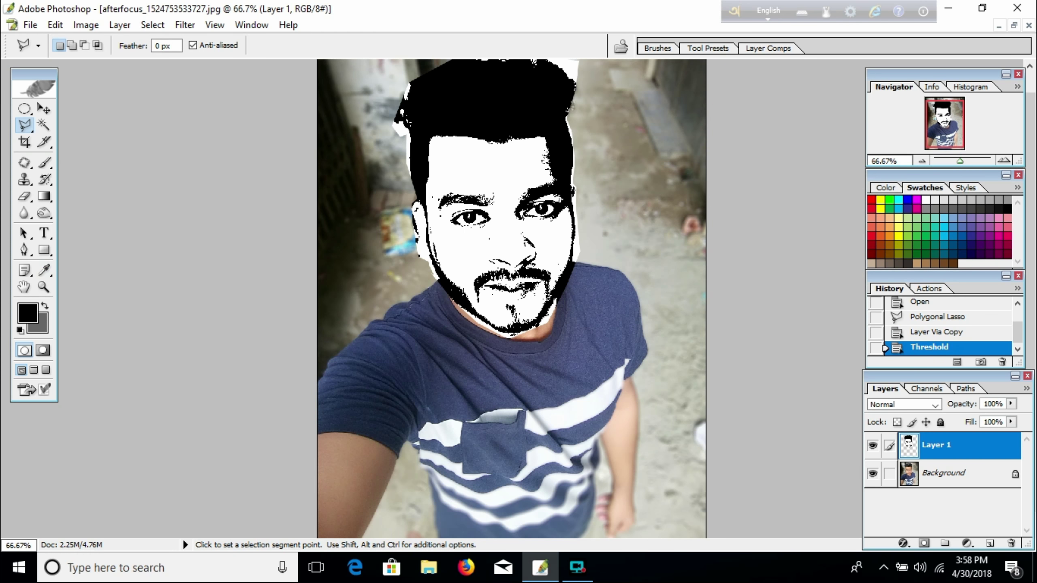
# Select the dark areas with Color Range, Sampled Colors, sampling the black hair.
pyautogui.click(141, 26)
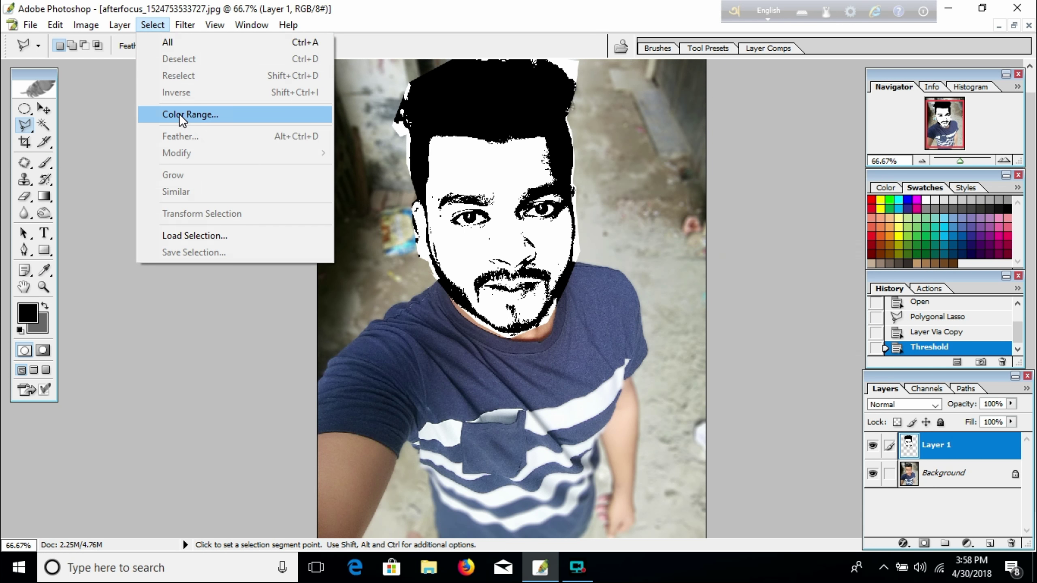
pyautogui.click(188, 114)
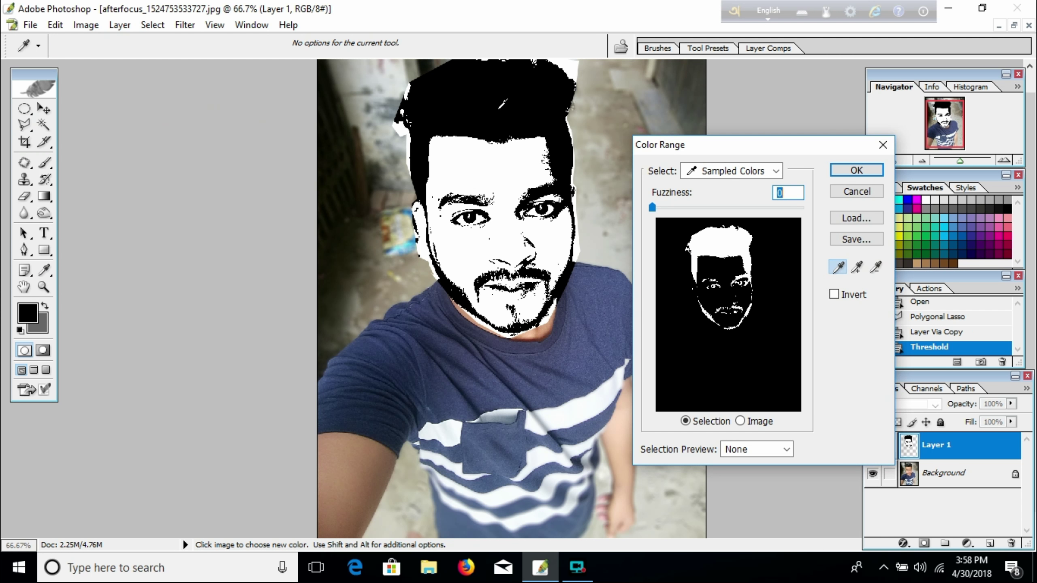
pyautogui.click(474, 376)
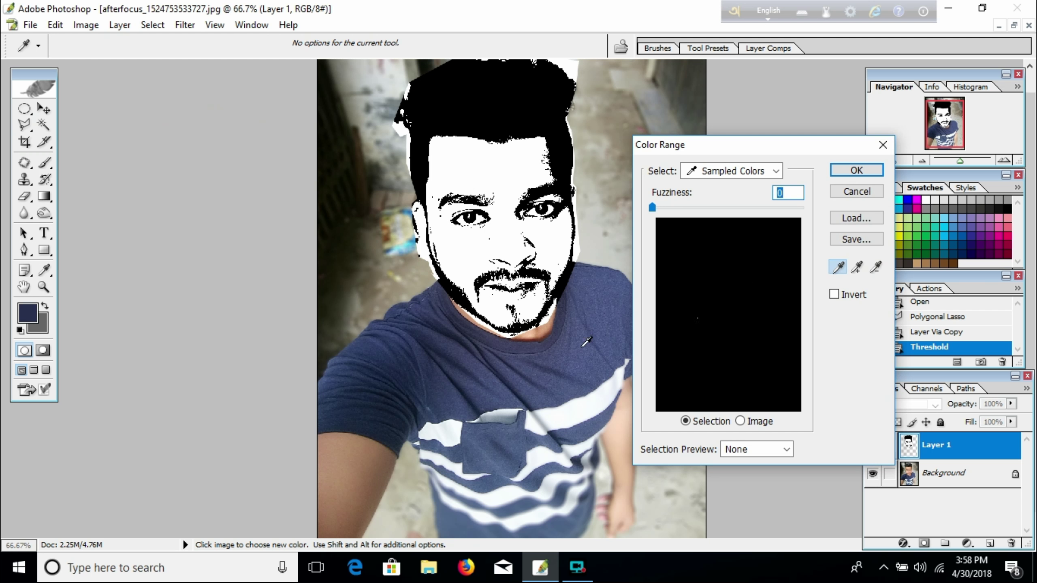
pyautogui.click(508, 184)
pyautogui.click(482, 101)
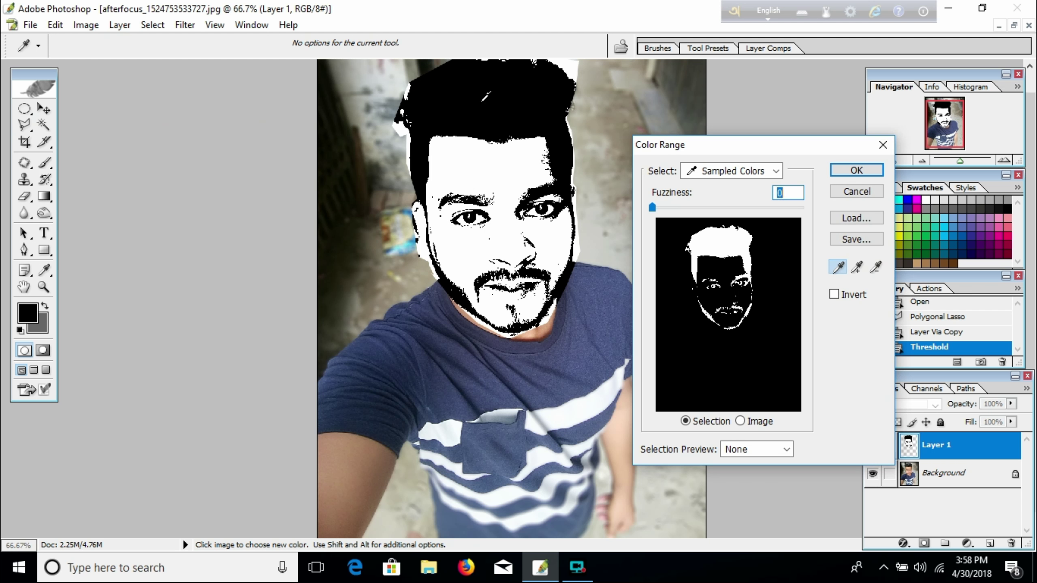
pyautogui.click(843, 172)
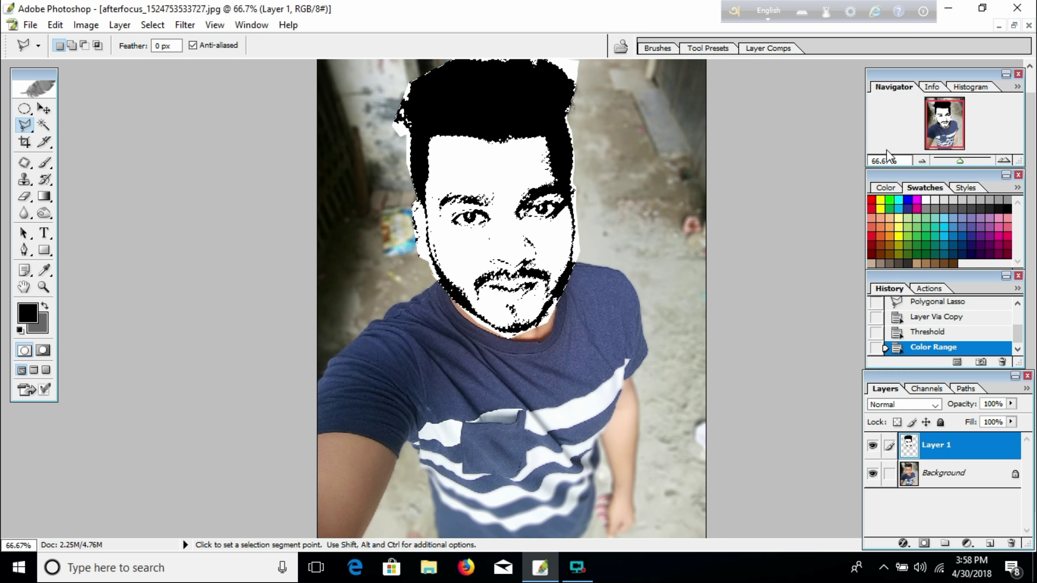
# Create a new 1920×1080 document and maximize its window.
pyautogui.click(1014, 25)
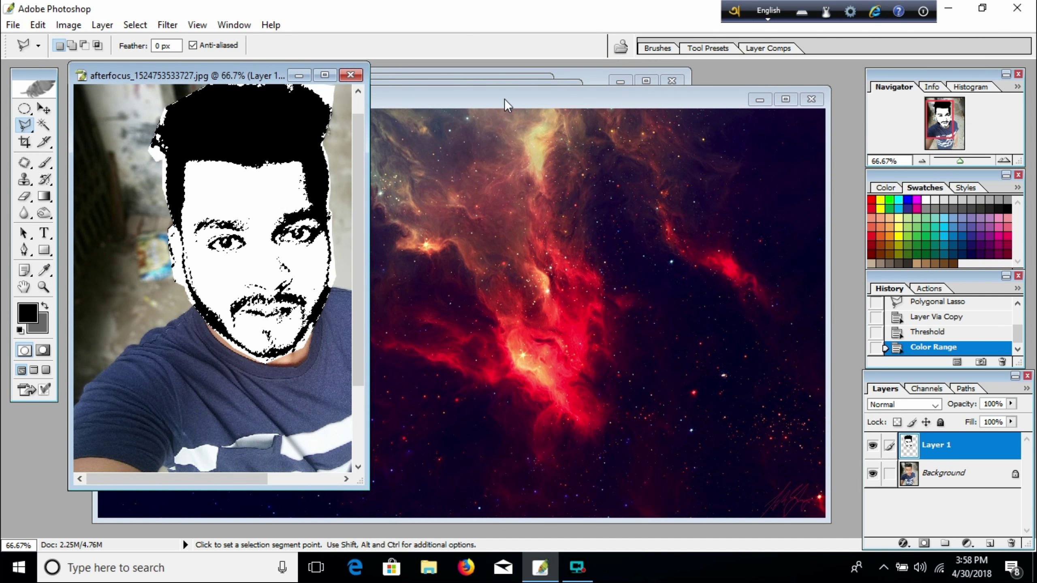
pyautogui.click(12, 25)
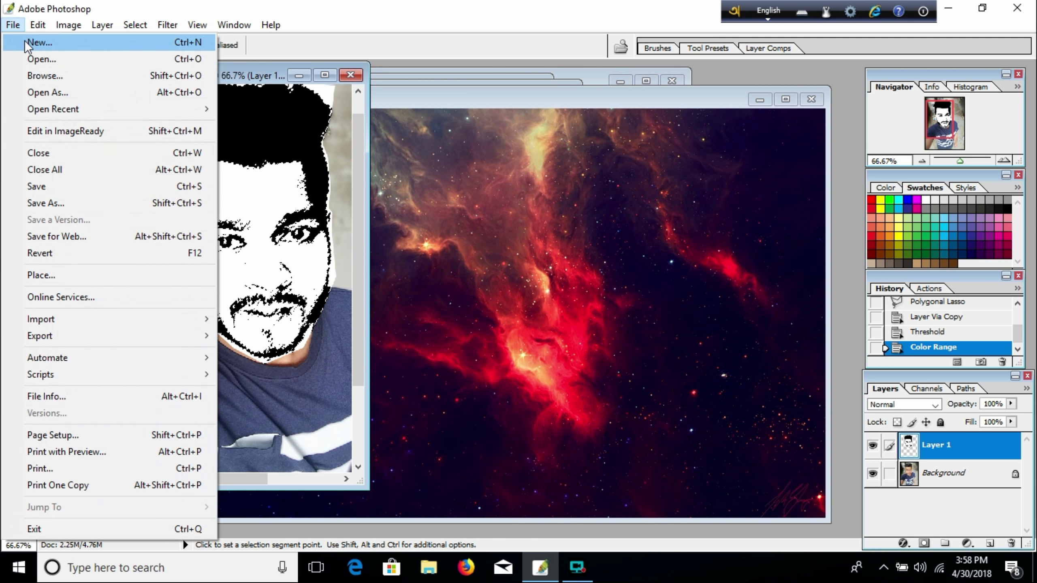
pyautogui.click(25, 44)
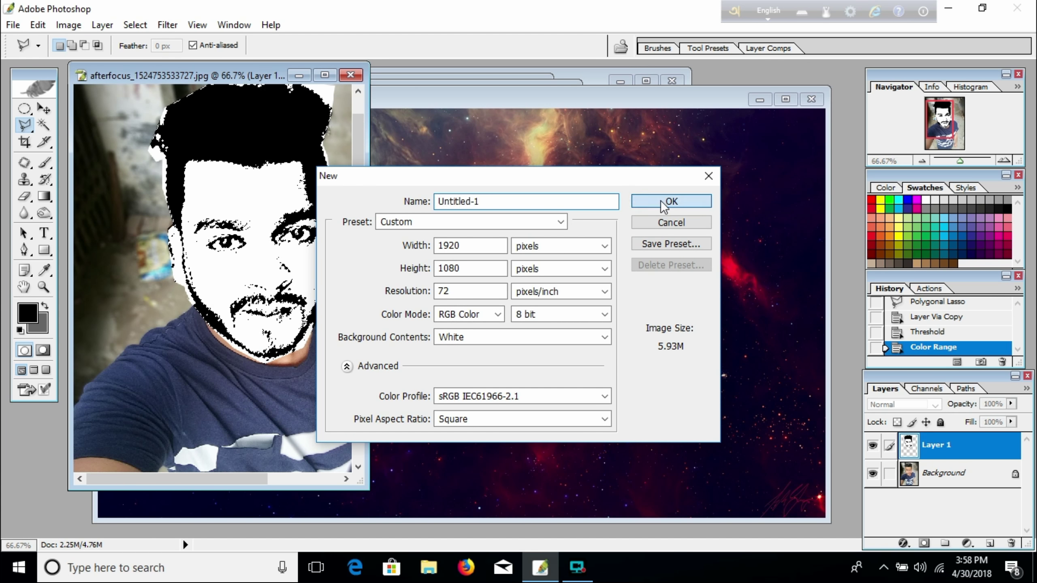
pyautogui.click(671, 201)
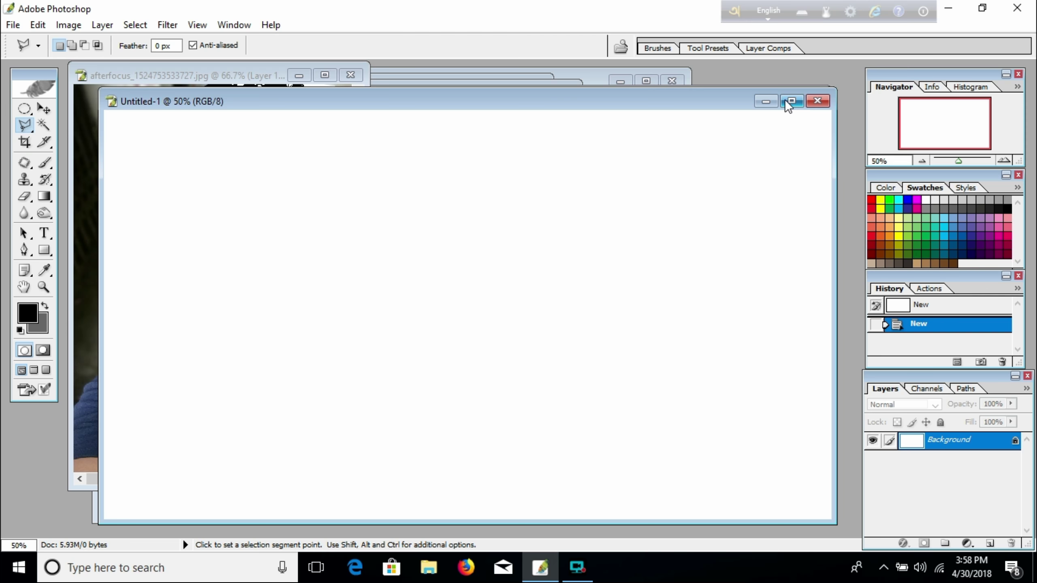
pyautogui.click(791, 101)
# Add a reversed radial Gradient Fill layer scaled to 150%.
pyautogui.click(966, 544)
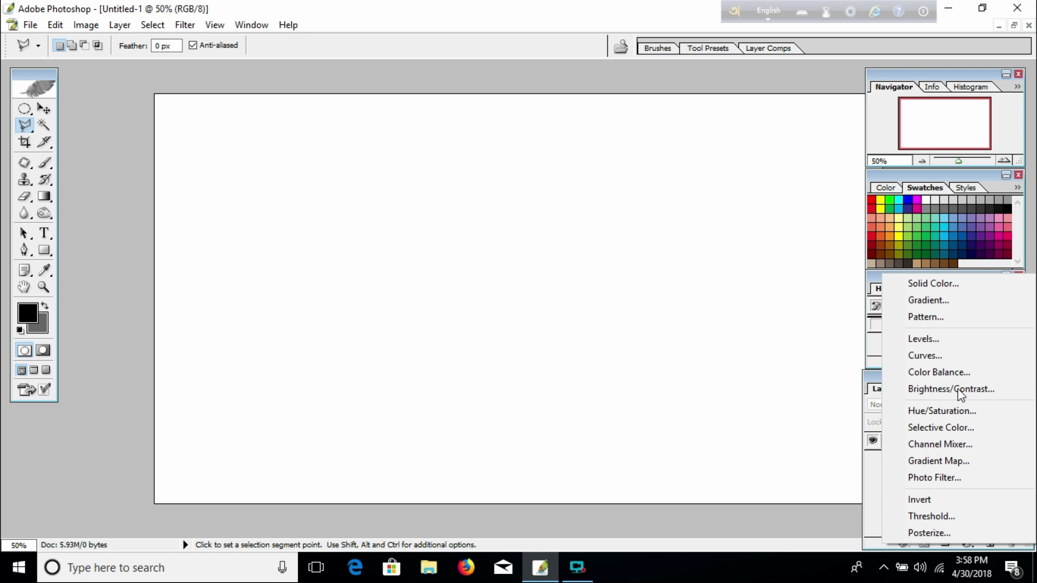
pyautogui.click(953, 299)
pyautogui.click(727, 338)
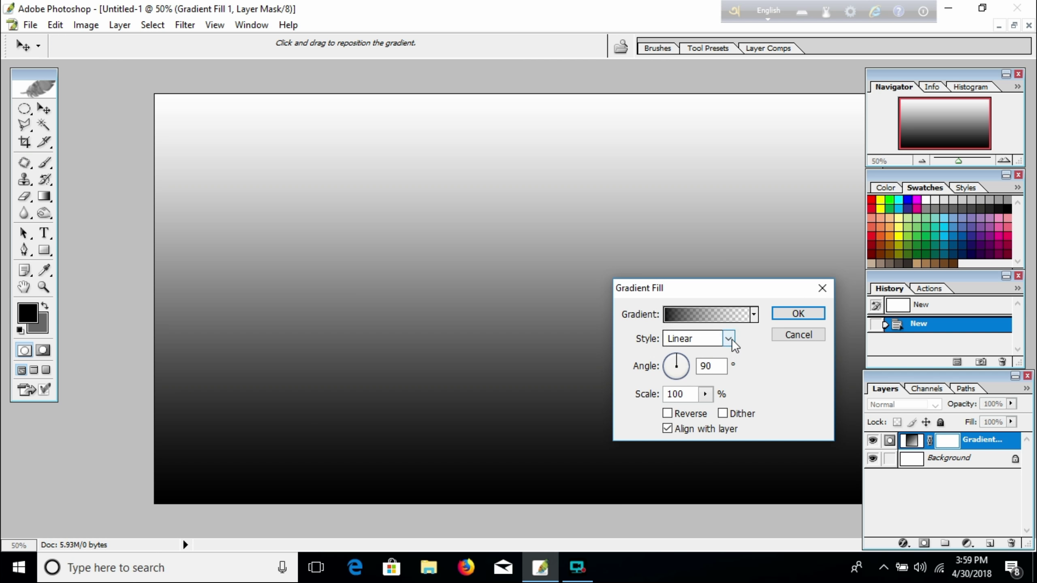
pyautogui.click(699, 367)
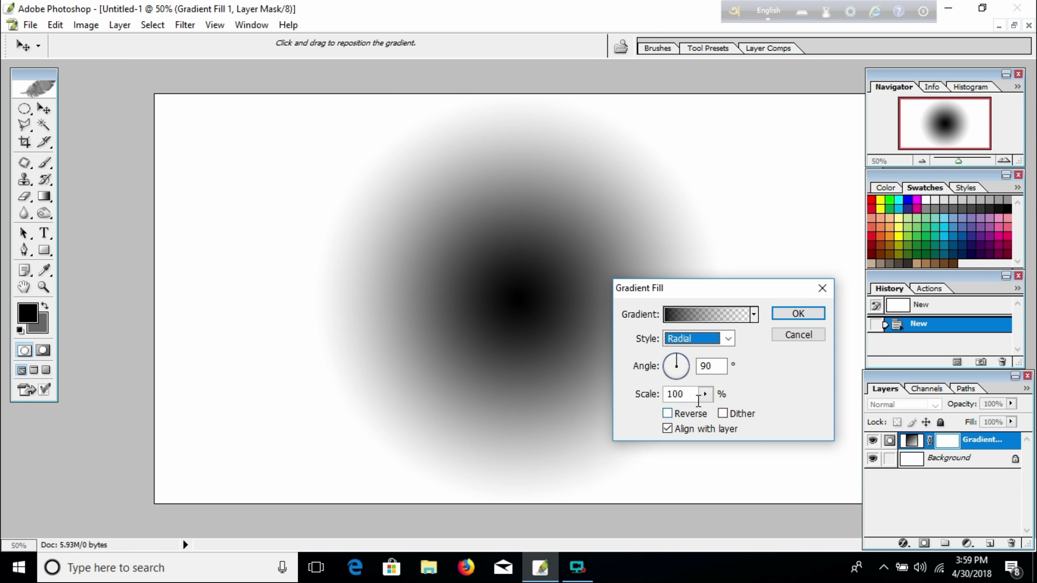
pyautogui.click(667, 414)
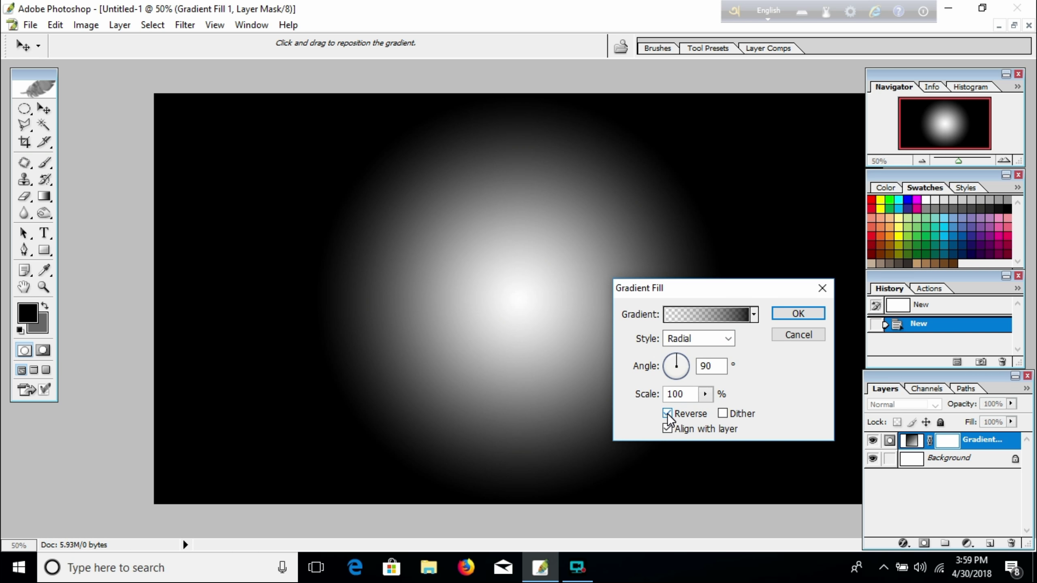
pyautogui.click(705, 394)
pyautogui.moveTo(720, 411); pyautogui.dragTo(766, 409)
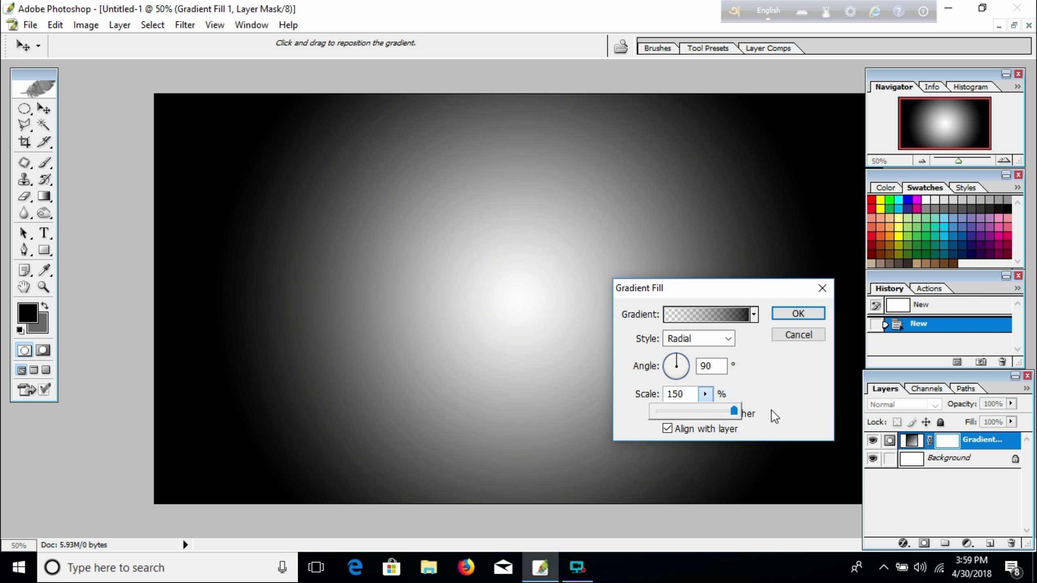
pyautogui.click(799, 315)
pyautogui.press('l')
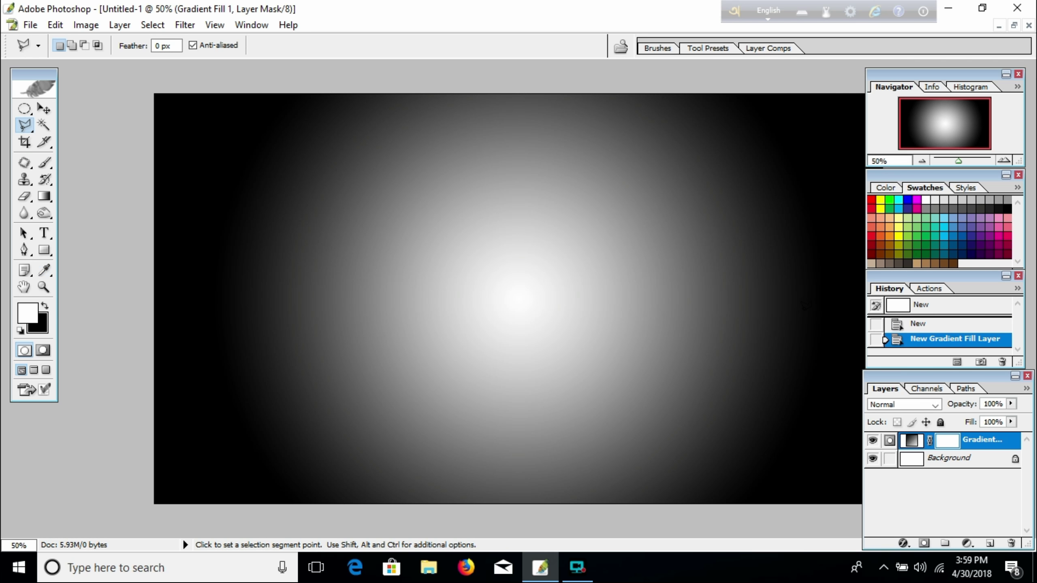
pyautogui.click(1015, 26)
# Move the black-and-white face layer from the portrait into the gradient document.
pyautogui.click(222, 74)
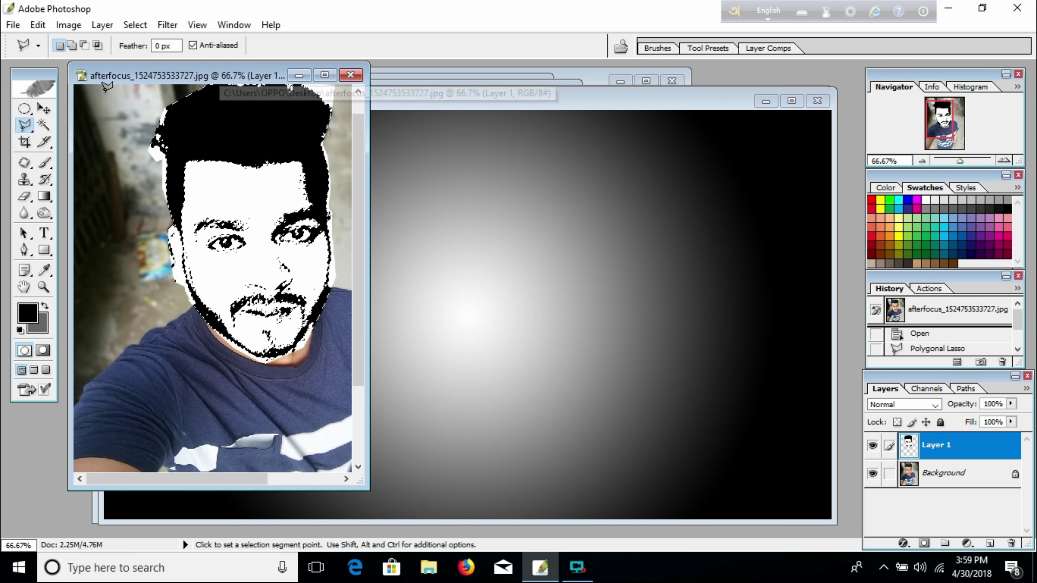
pyautogui.press('v')
pyautogui.moveTo(188, 126); pyautogui.dragTo(446, 177)
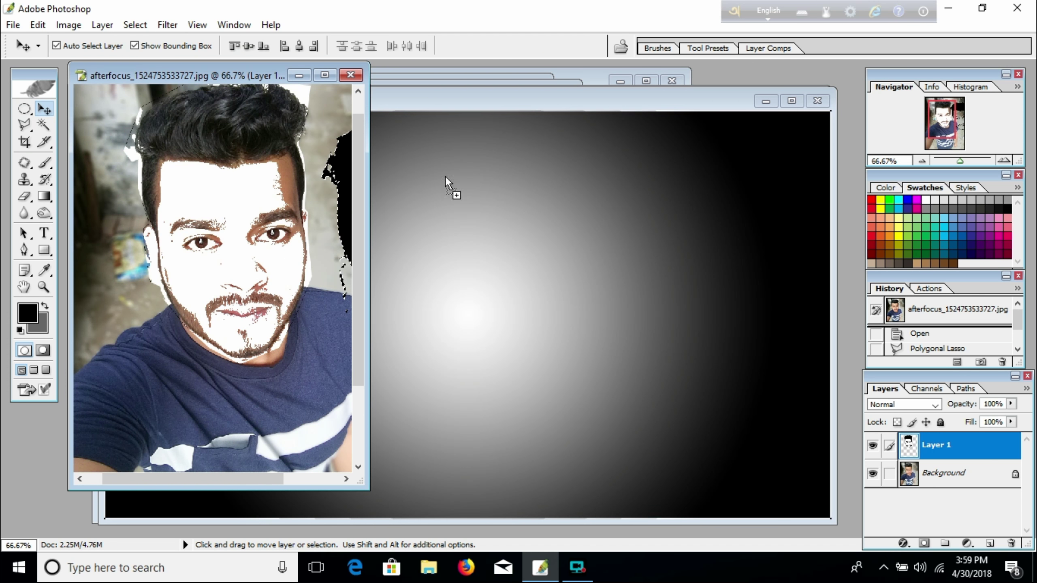
pyautogui.moveTo(491, 299)
pyautogui.mouseDown()
pyautogui.moveTo(426, 234)
pyautogui.moveTo(429, 222)
pyautogui.mouseUp()
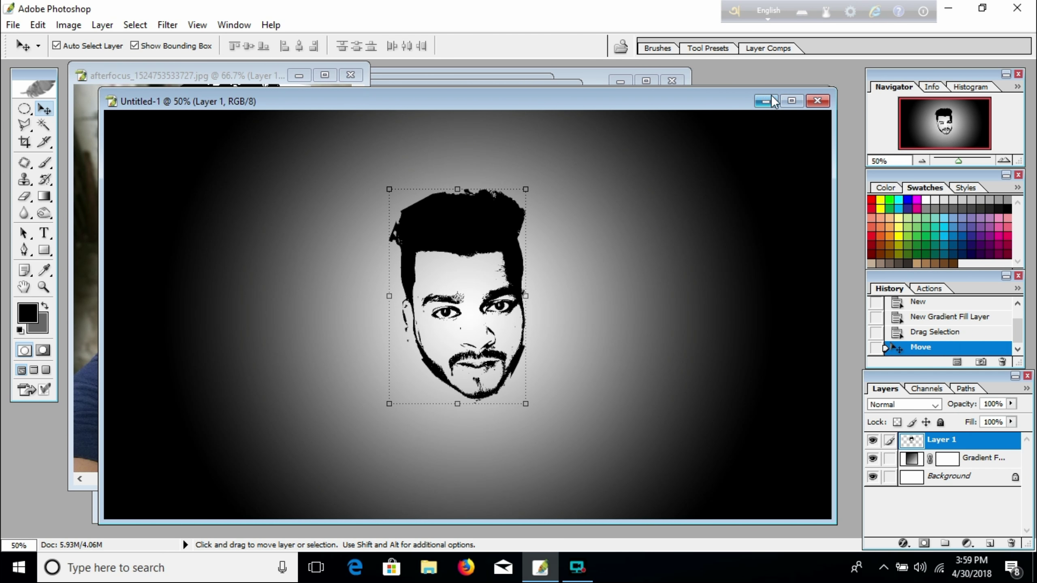
# Scale the face to 167%, rotate it 4.1°, nudge it into place and commit.
pyautogui.click(791, 101)
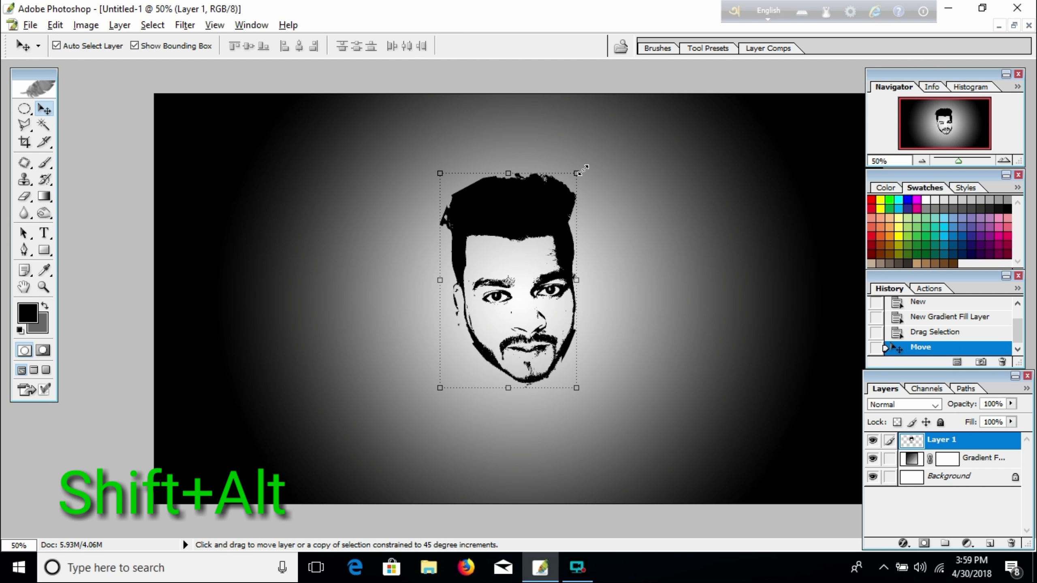
pyautogui.moveTo(580, 172); pyautogui.dragTo(662, 115)
pyautogui.moveTo(650, 481); pyautogui.dragTo(633, 489)
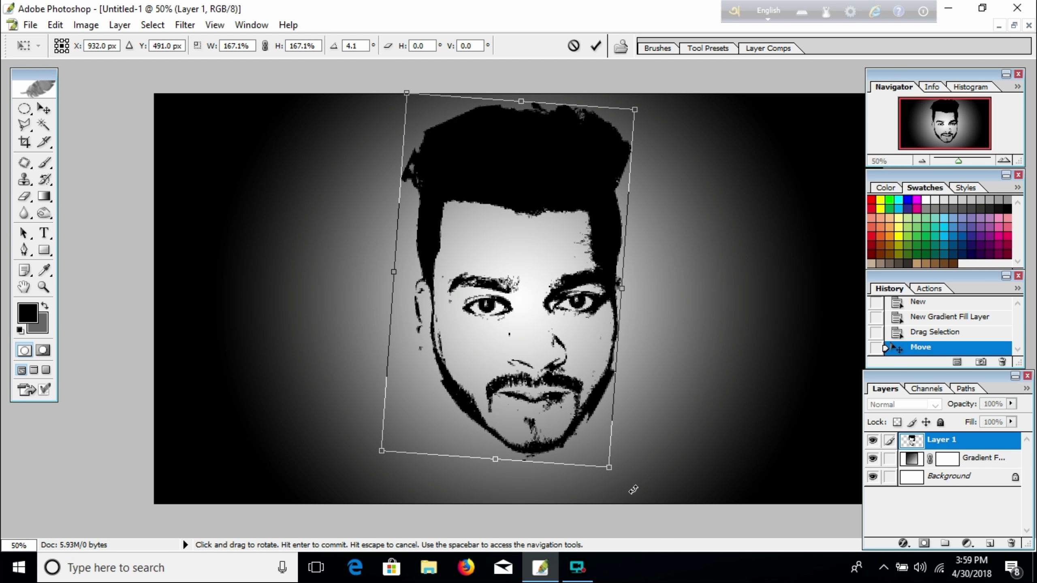
pyautogui.hotkey('shift', 'Down')
pyautogui.hotkey('shift', 'Down')
pyautogui.hotkey('shift', 'Down')
pyautogui.press('Down')
pyautogui.press('Down')
pyautogui.press('Left')
pyautogui.press('Left')
pyautogui.press('Left')
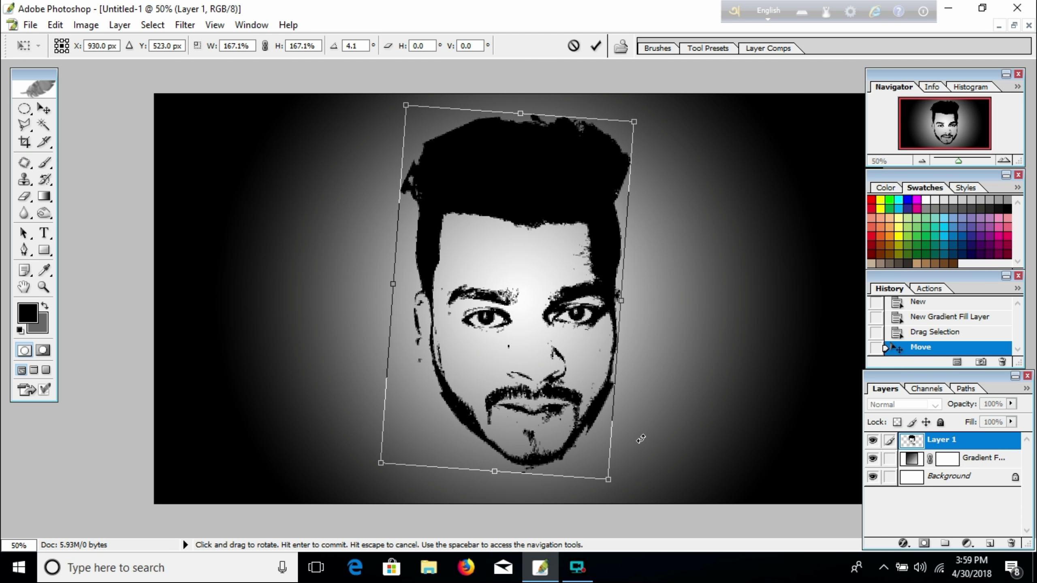
pyautogui.press('Return')
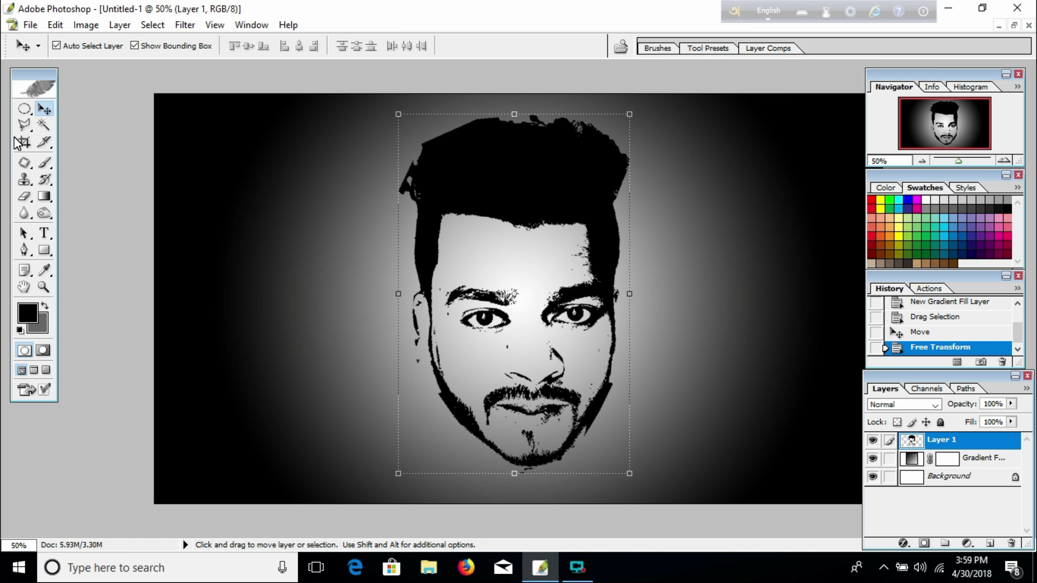
# At 200%, erase stray black specks along the left cheek and jaw with the Eraser.
pyautogui.click(24, 196)
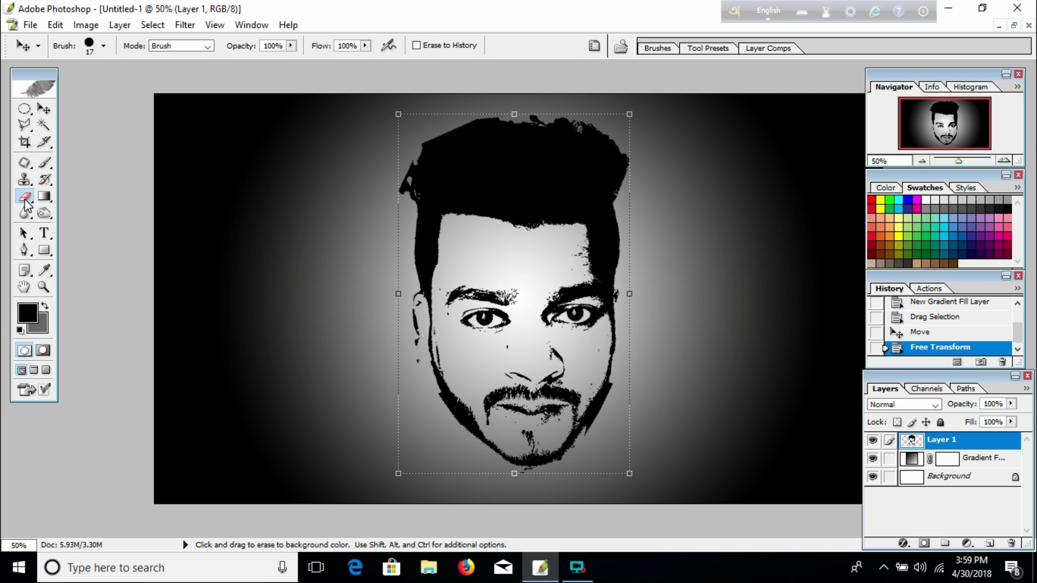
pyautogui.hotkey('ctrl', '+')
pyautogui.hotkey('ctrl', '+')
pyautogui.hotkey('ctrl', '+')
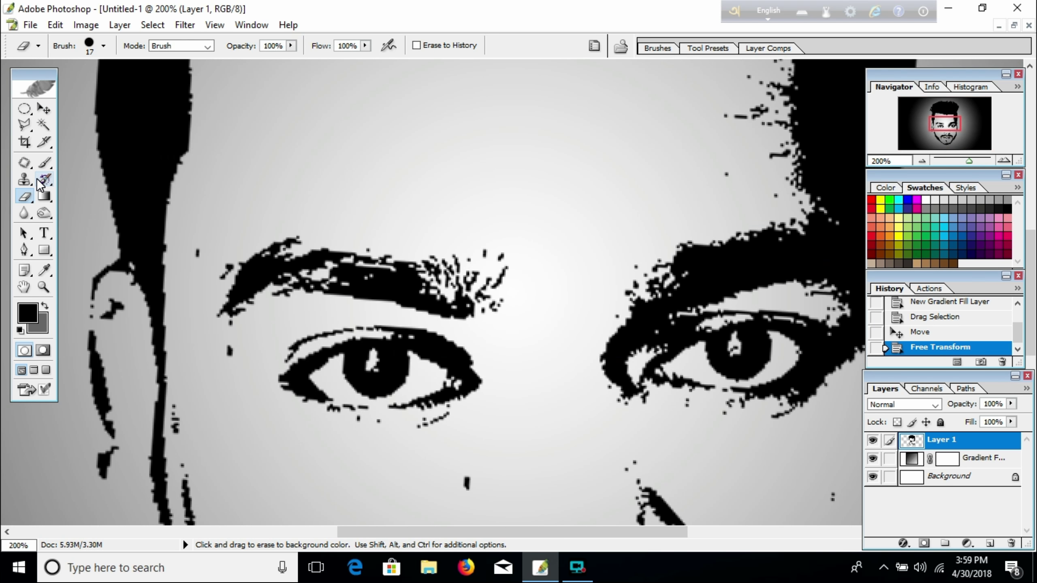
pyautogui.moveTo(145, 334); pyautogui.dragTo(222, 166)
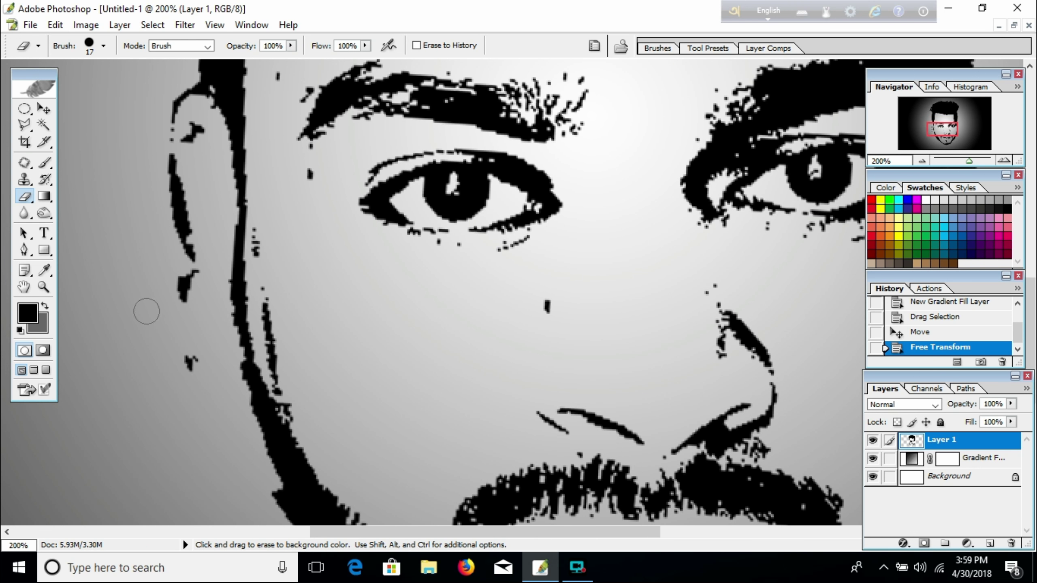
pyautogui.moveTo(168, 276); pyautogui.dragTo(186, 303)
pyautogui.moveTo(185, 351)
pyautogui.mouseDown()
pyautogui.moveTo(184, 380)
pyautogui.moveTo(175, 180)
pyautogui.mouseUp()
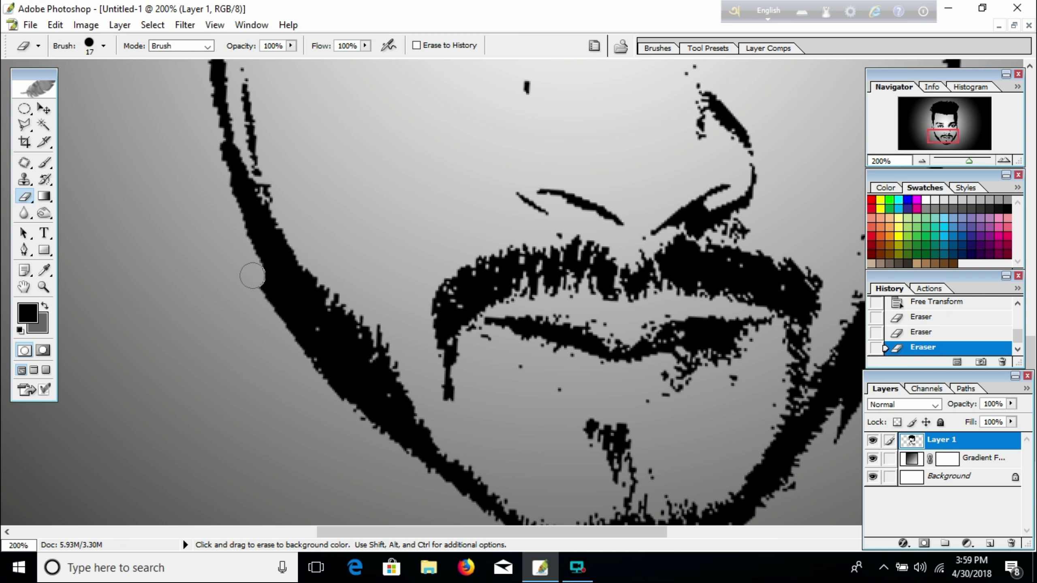
pyautogui.moveTo(272, 309); pyautogui.dragTo(303, 367)
pyautogui.moveTo(330, 407); pyautogui.dragTo(328, 407)
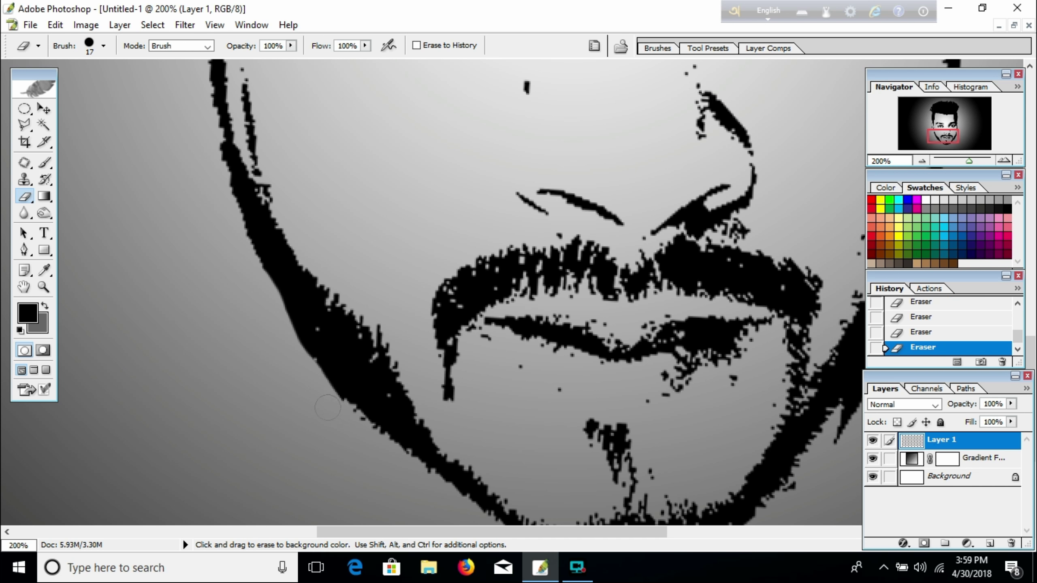
pyautogui.hotkey('ctrl', 'z')
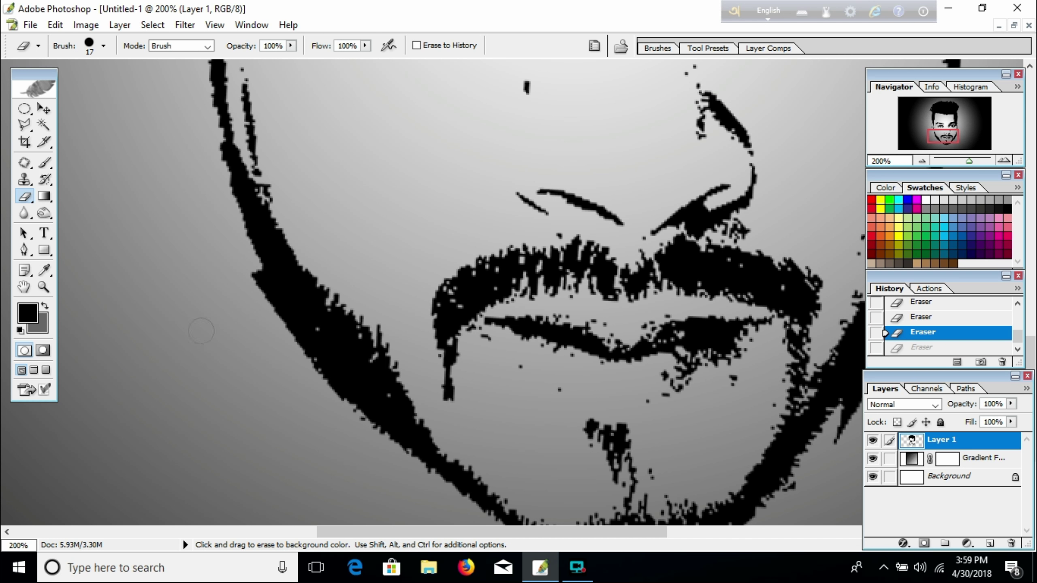
pyautogui.moveTo(266, 300); pyautogui.dragTo(309, 361)
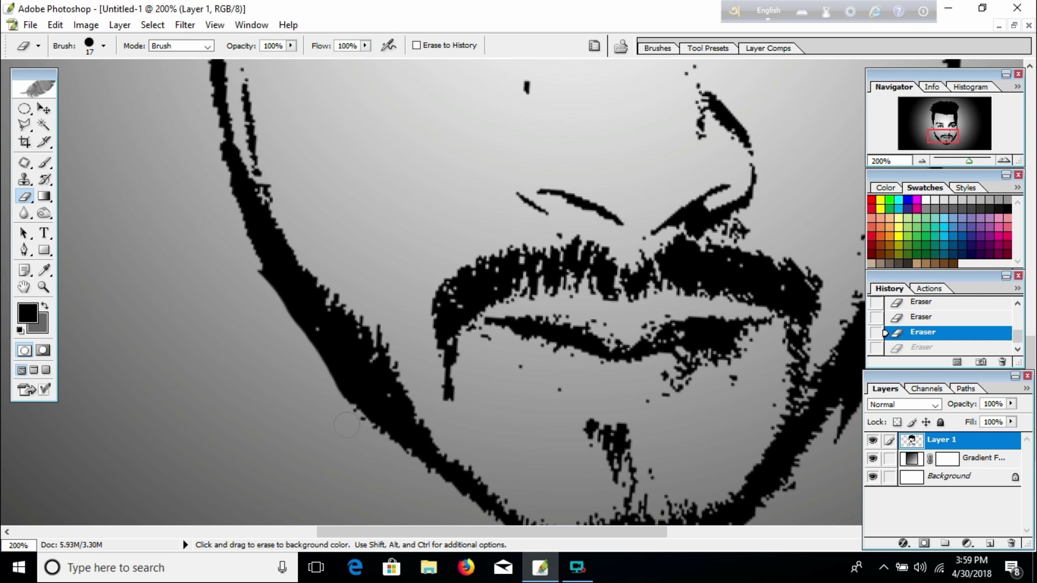
pyautogui.moveTo(347, 425); pyautogui.dragTo(241, 287)
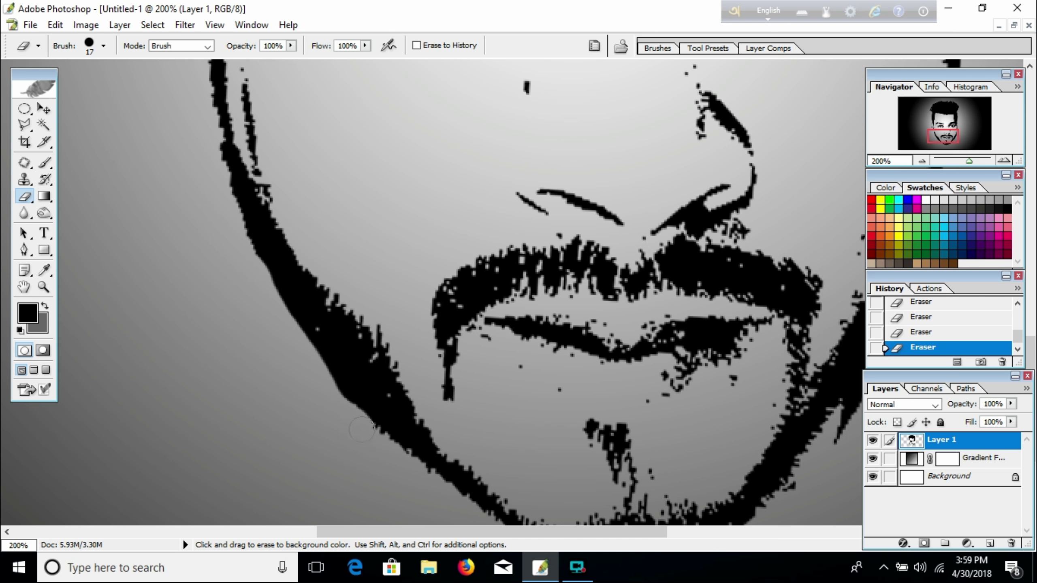
# Erase the ragged right jawline edge and the black protrusion beside the eye.
pyautogui.moveTo(359, 451); pyautogui.dragTo(201, 174)
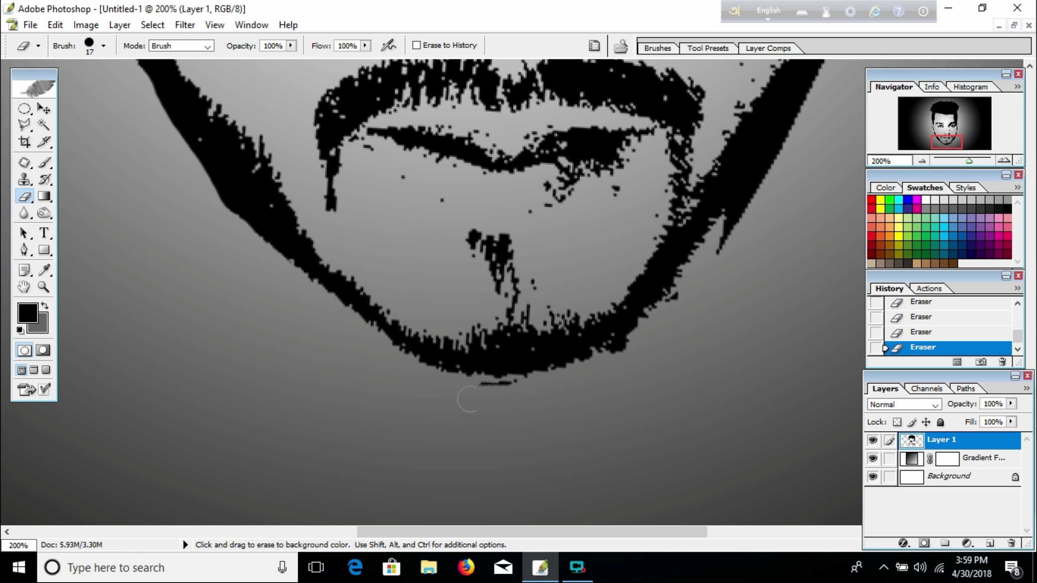
pyautogui.moveTo(705, 391)
pyautogui.mouseDown()
pyautogui.moveTo(648, 426)
pyautogui.moveTo(609, 433)
pyautogui.mouseUp()
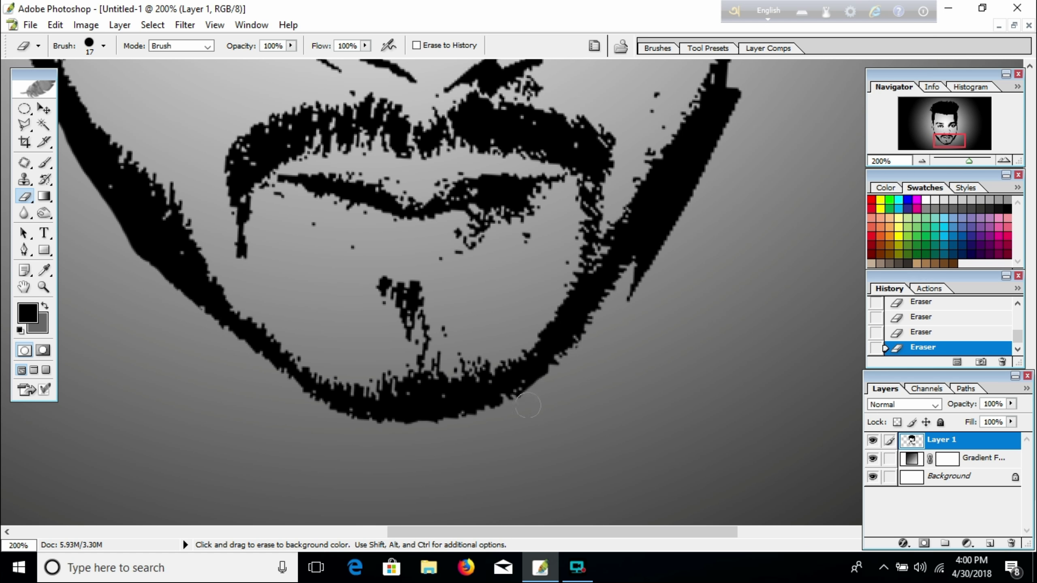
pyautogui.moveTo(644, 359); pyautogui.dragTo(575, 429)
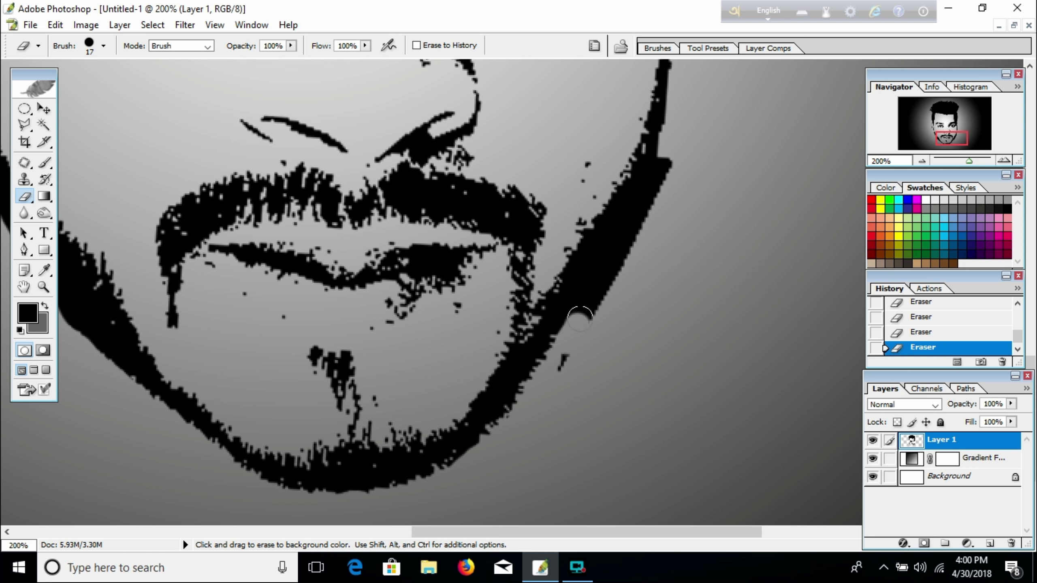
pyautogui.moveTo(601, 288); pyautogui.dragTo(669, 175)
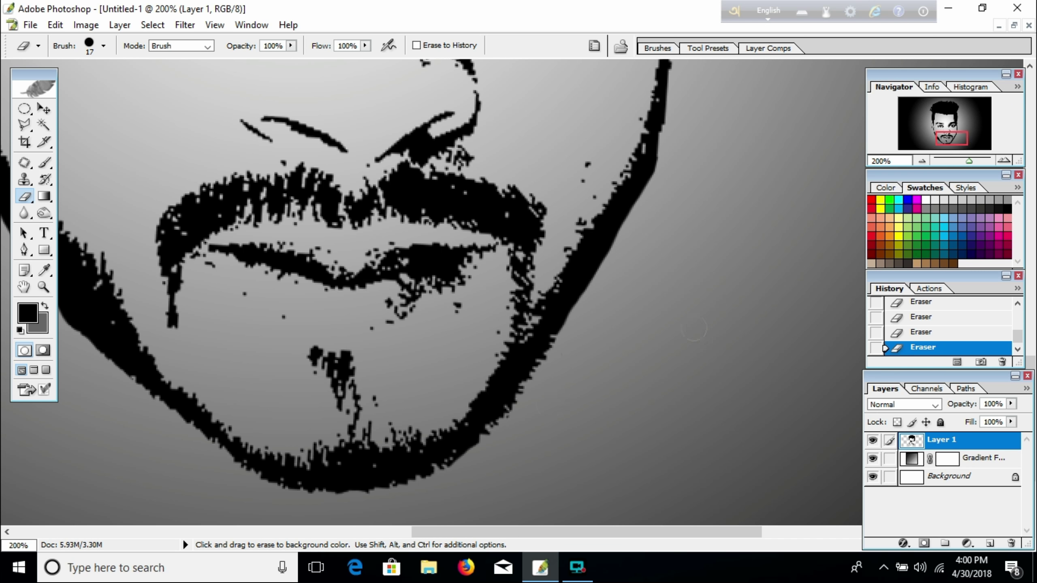
pyautogui.moveTo(694, 327); pyautogui.dragTo(660, 475)
pyautogui.moveTo(658, 294); pyautogui.dragTo(658, 398)
pyautogui.moveTo(634, 227); pyautogui.dragTo(634, 313)
pyautogui.moveTo(609, 188)
pyautogui.mouseDown()
pyautogui.moveTo(609, 239)
pyautogui.moveTo(606, 197)
pyautogui.mouseUp()
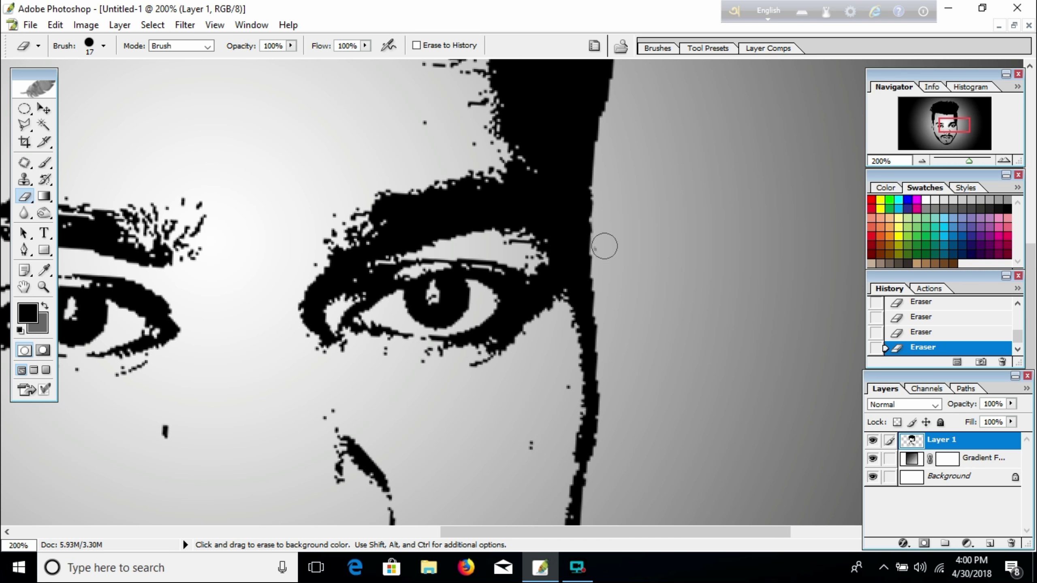
pyautogui.moveTo(704, 162)
pyautogui.mouseDown()
pyautogui.moveTo(678, 281)
pyautogui.moveTo(729, 417)
pyautogui.mouseUp()
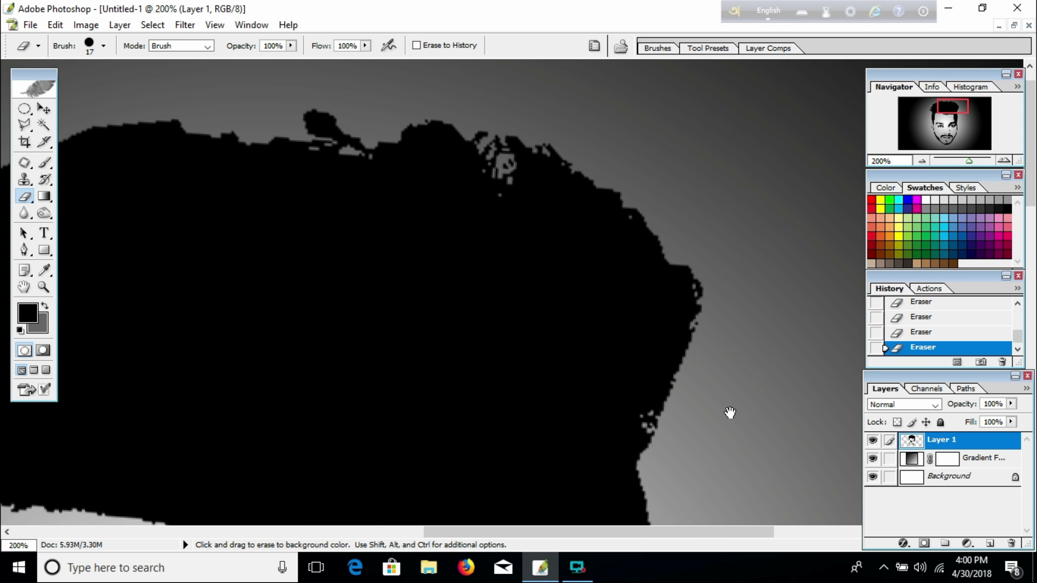
# Erase the black blob atop the hair and the ragged left hair edge, then zoom out to 100%.
pyautogui.moveTo(657, 259); pyautogui.dragTo(738, 320)
pyautogui.moveTo(418, 154)
pyautogui.mouseDown()
pyautogui.moveTo(396, 154)
pyautogui.moveTo(383, 171)
pyautogui.mouseUp()
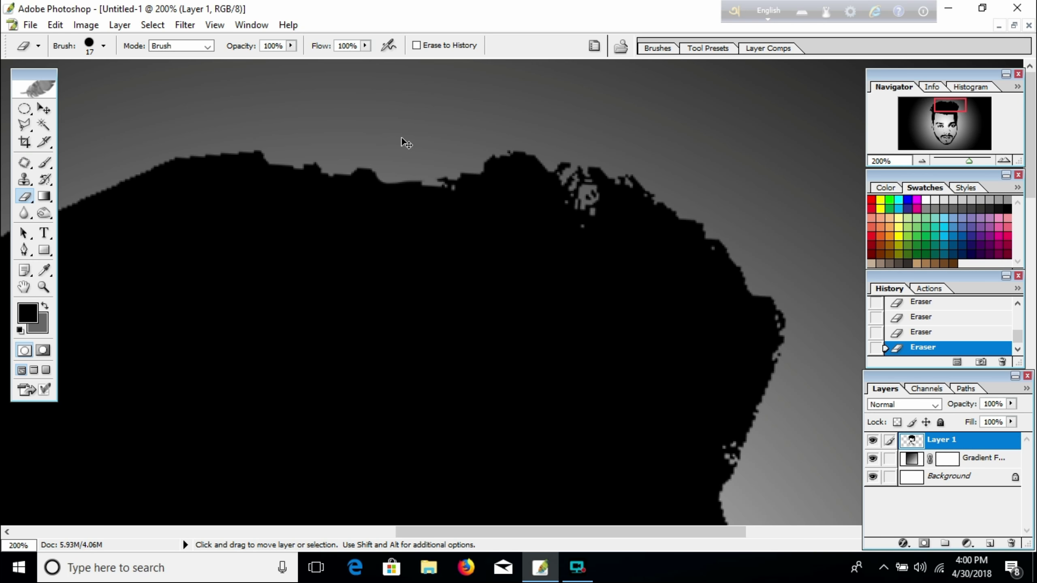
pyautogui.hotkey('ctrl', '-')
pyautogui.hotkey('ctrl', '-')
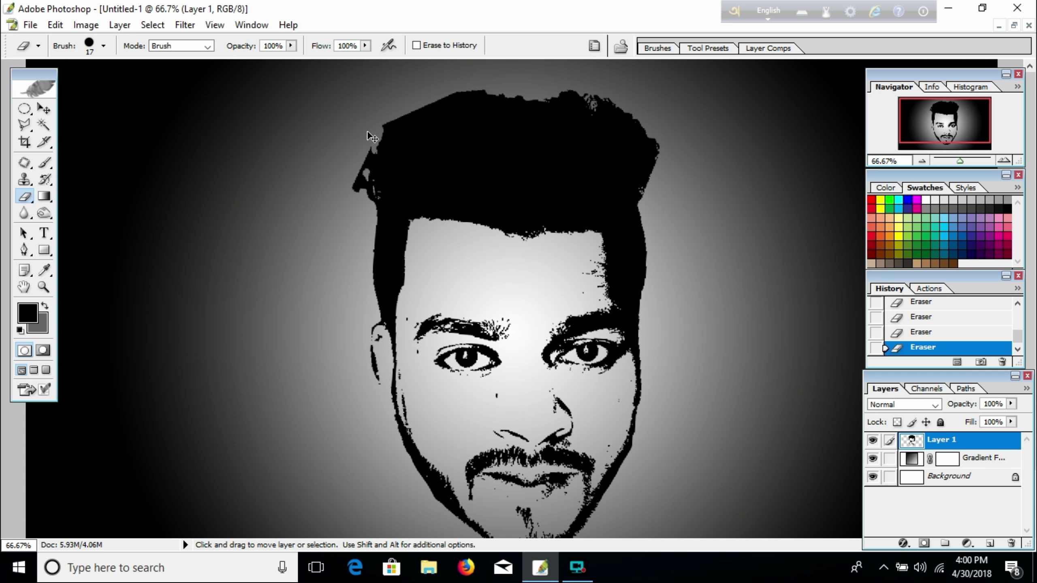
pyautogui.hotkey('ctrl', '+')
pyautogui.hotkey('ctrl', '+')
pyautogui.moveTo(388, 192); pyautogui.dragTo(592, 425)
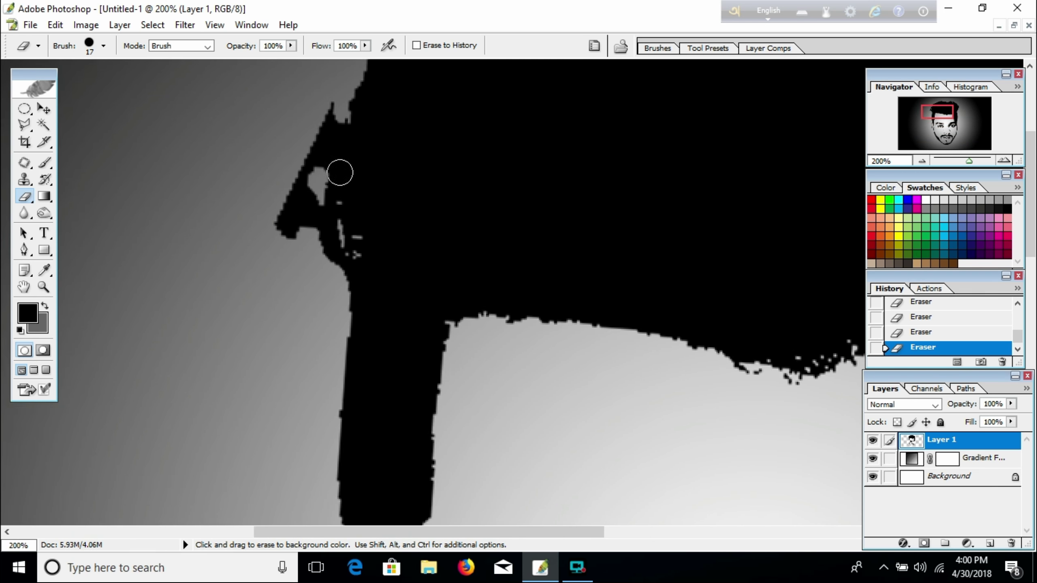
pyautogui.moveTo(330, 102)
pyautogui.mouseDown()
pyautogui.moveTo(293, 200)
pyautogui.moveTo(309, 213)
pyautogui.mouseUp()
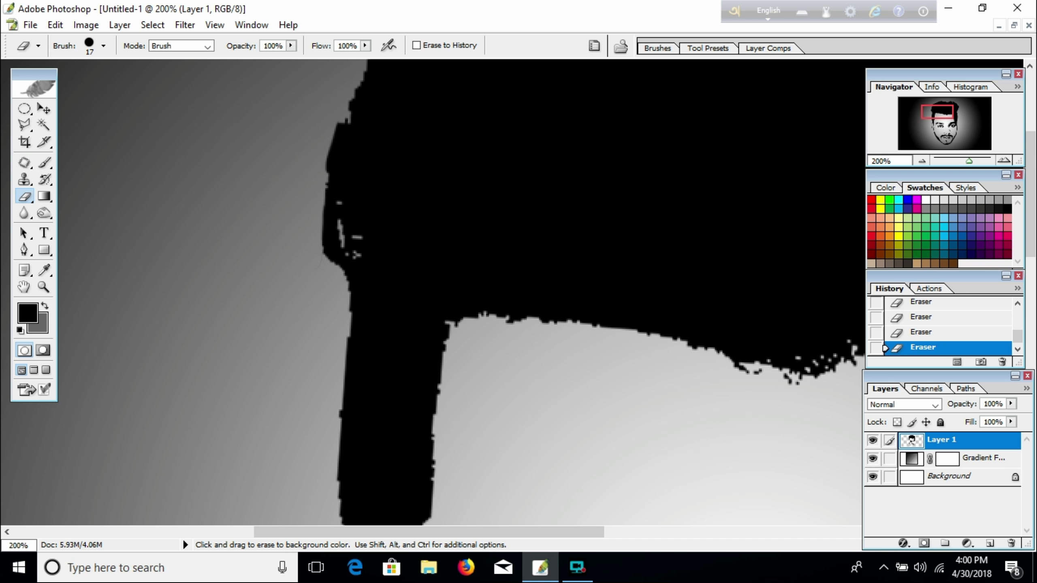
pyautogui.hotkey('ctrl', '-')
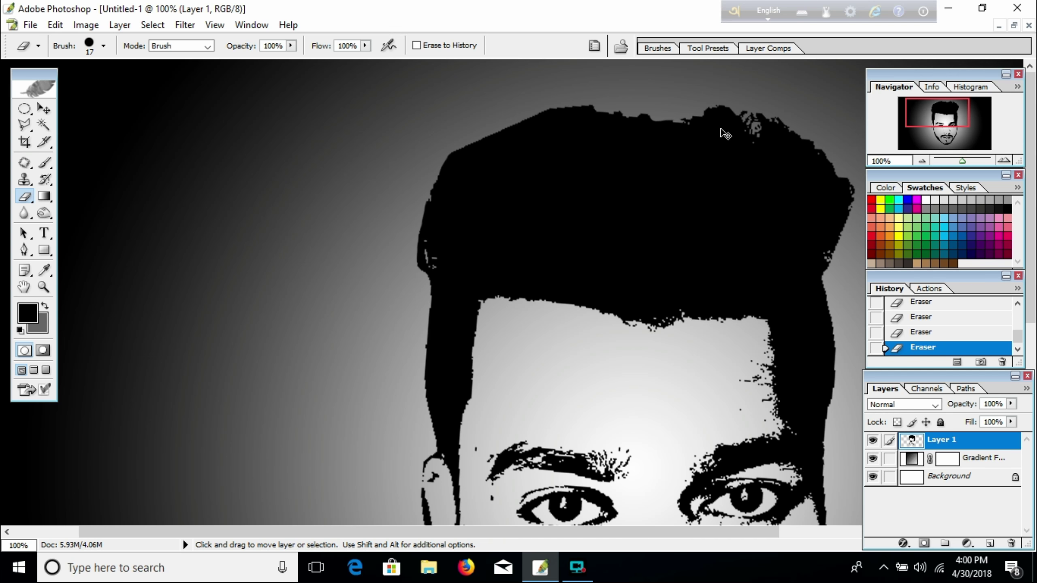
pyautogui.hotkey('ctrl', '-')
# Scale the face layer to about 108.5% around its centre, then float and move the window aside.
pyautogui.click(43, 108)
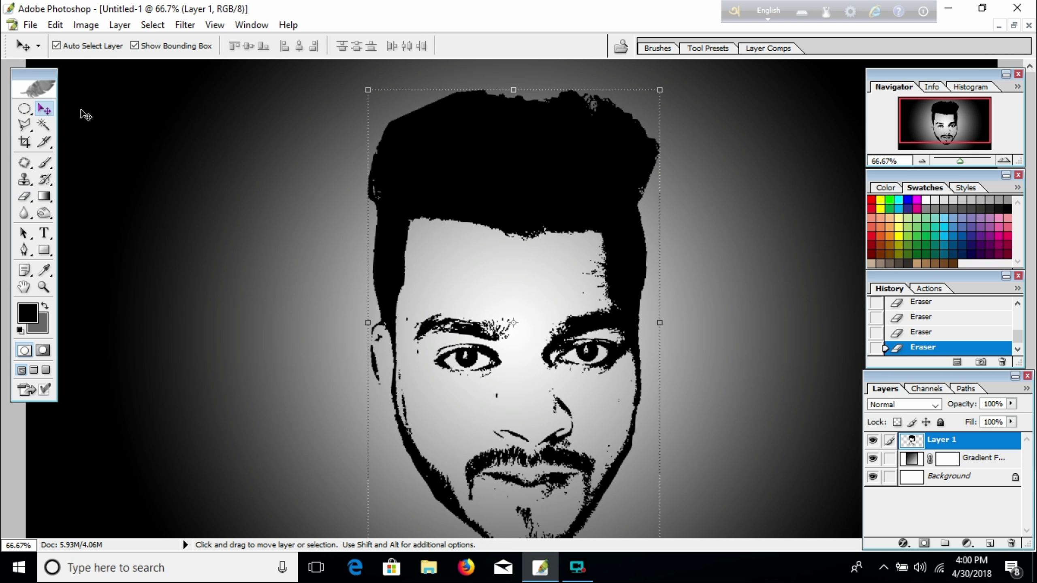
pyautogui.hotkey('ctrl', '-')
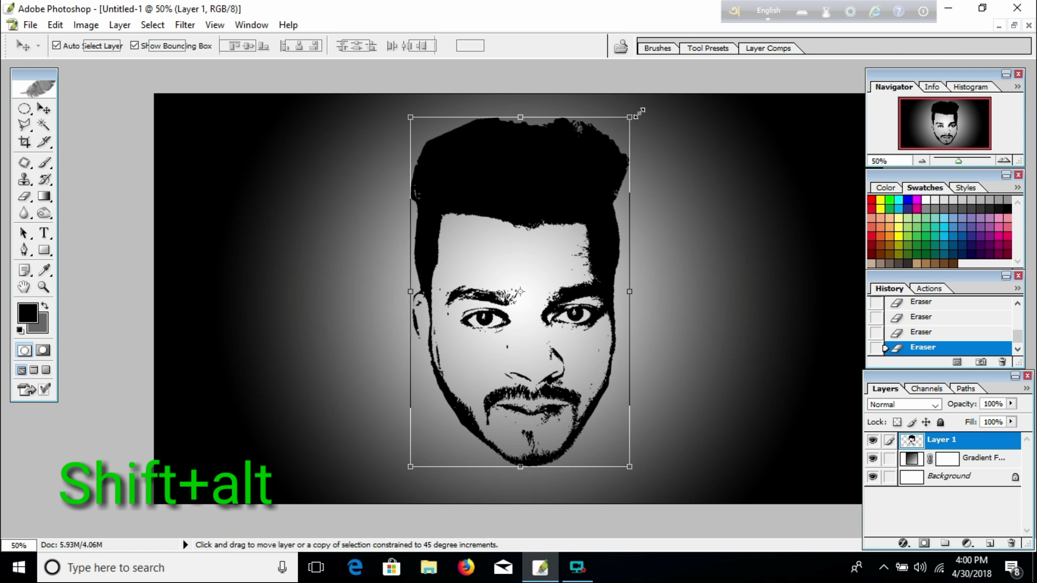
pyautogui.moveTo(629, 117); pyautogui.dragTo(638, 102)
pyautogui.press('Return')
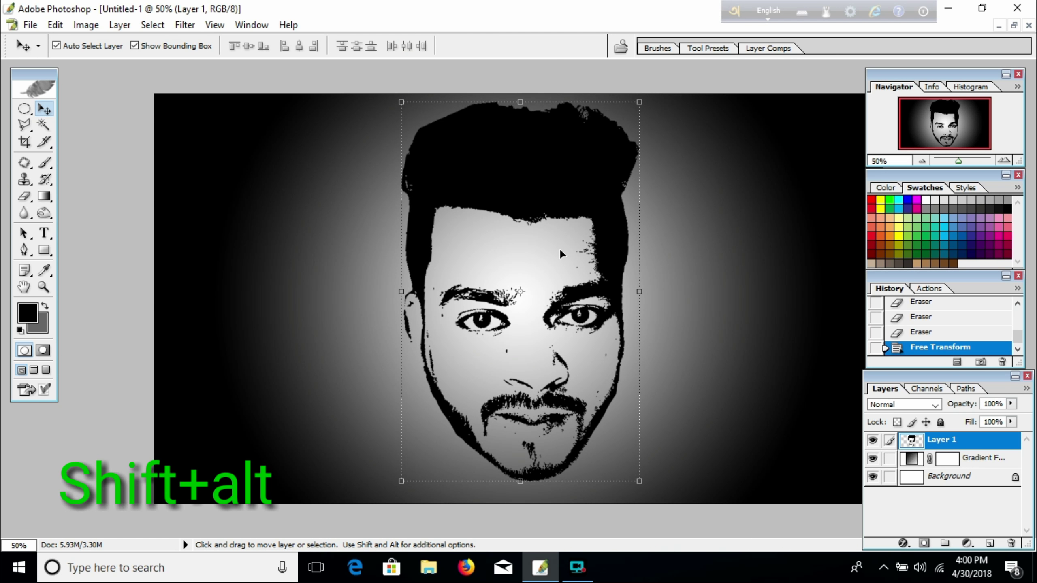
pyautogui.click(1014, 25)
pyautogui.moveTo(686, 102); pyautogui.dragTo(645, 208)
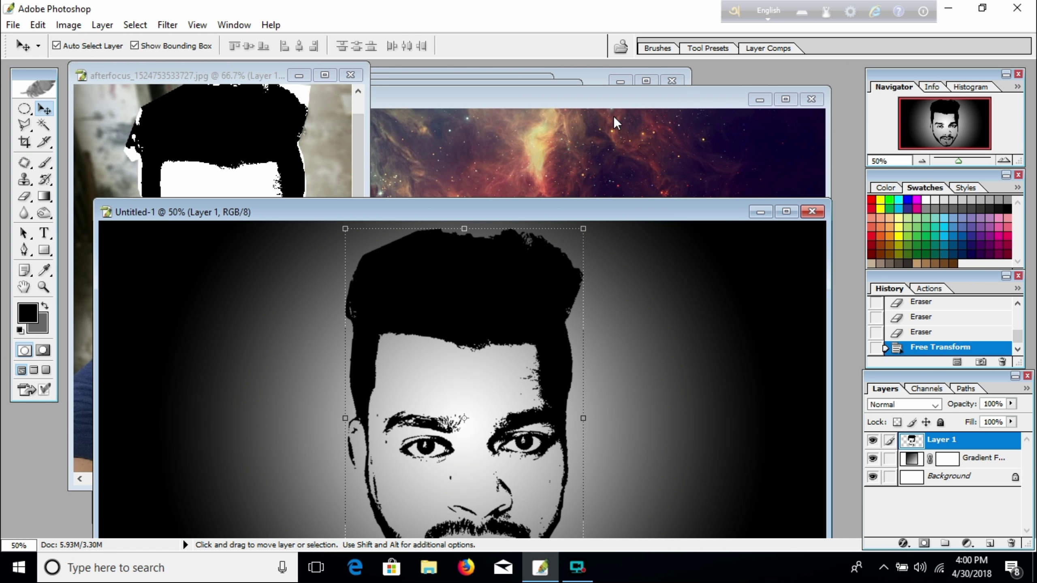
# Select all of galaxy-wallpapers-6.jpg and copy it.
pyautogui.click(619, 93)
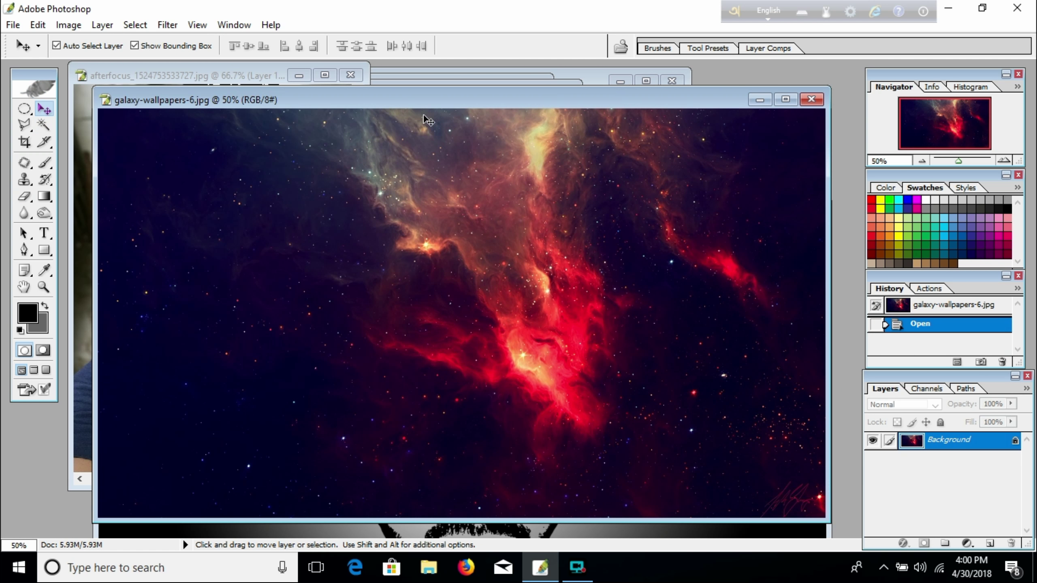
pyautogui.click(785, 99)
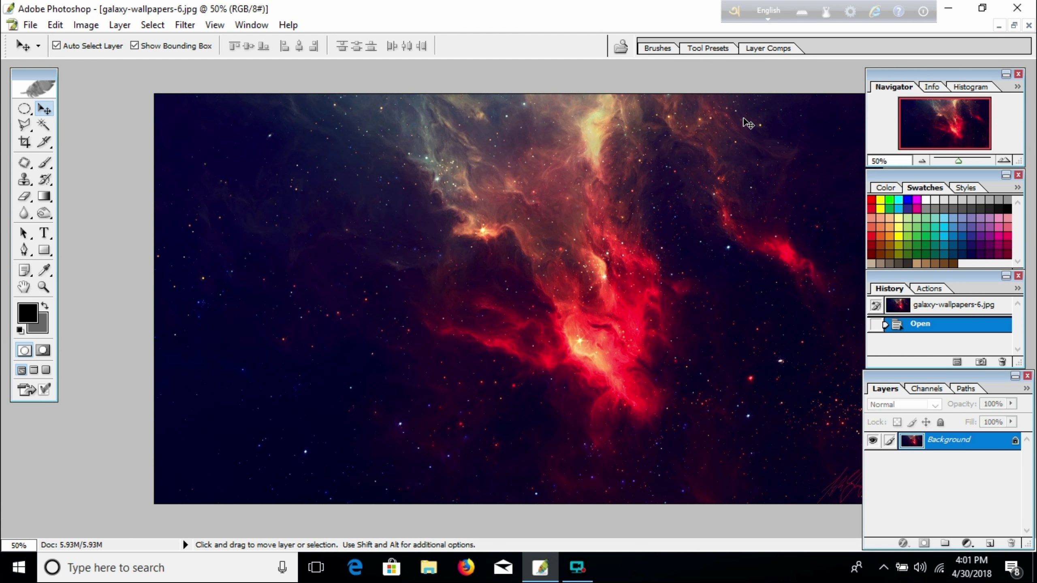
pyautogui.hotkey('ctrl', 'a')
pyautogui.hotkey('ctrl', 'c')
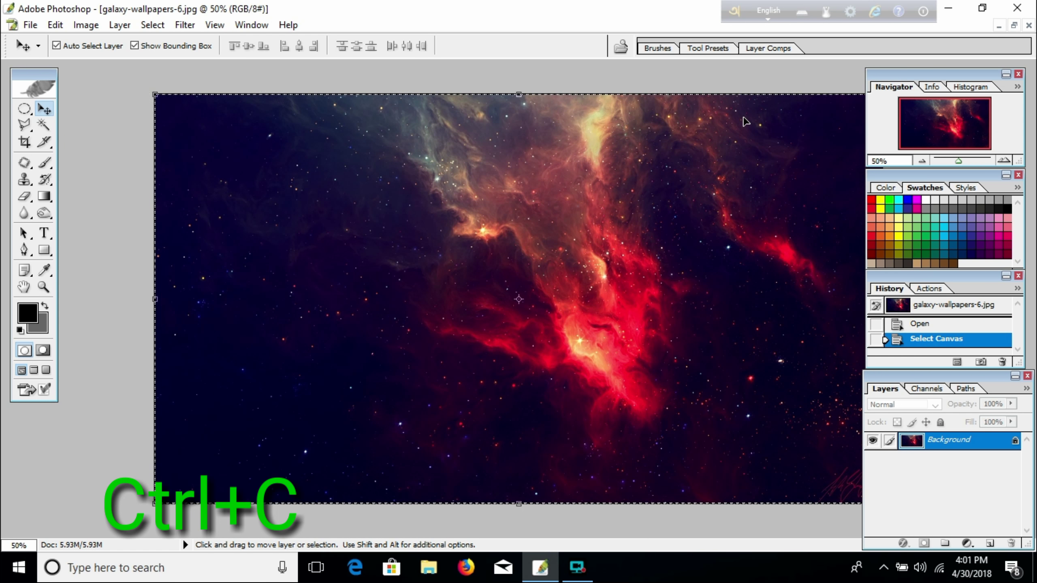
# Paste the galaxy image into the maximized Untitled-1 gradient document as Layer 2.
pyautogui.click(1015, 25)
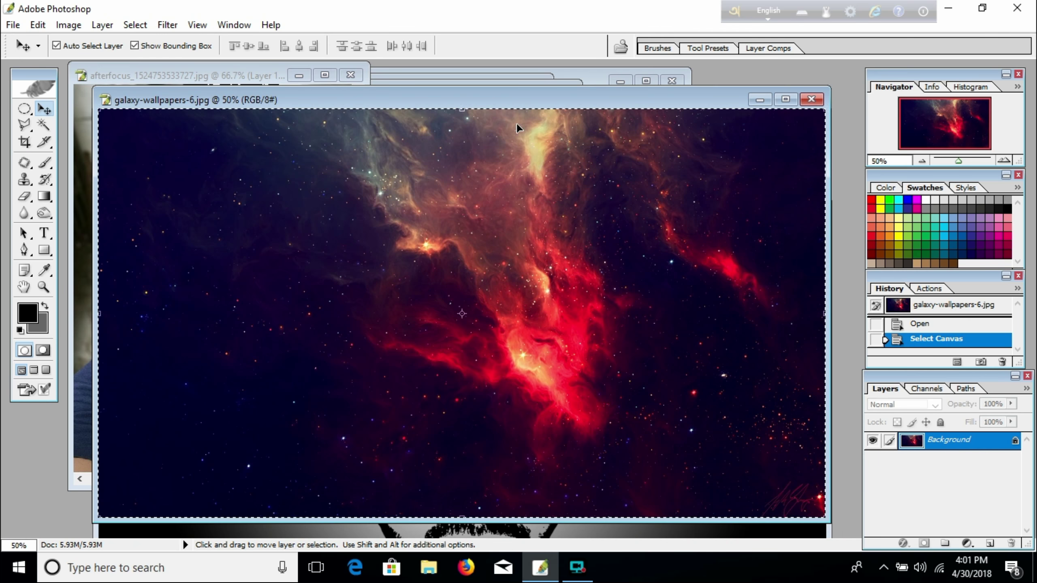
pyautogui.moveTo(533, 100); pyautogui.dragTo(276, 140)
pyautogui.click(699, 216)
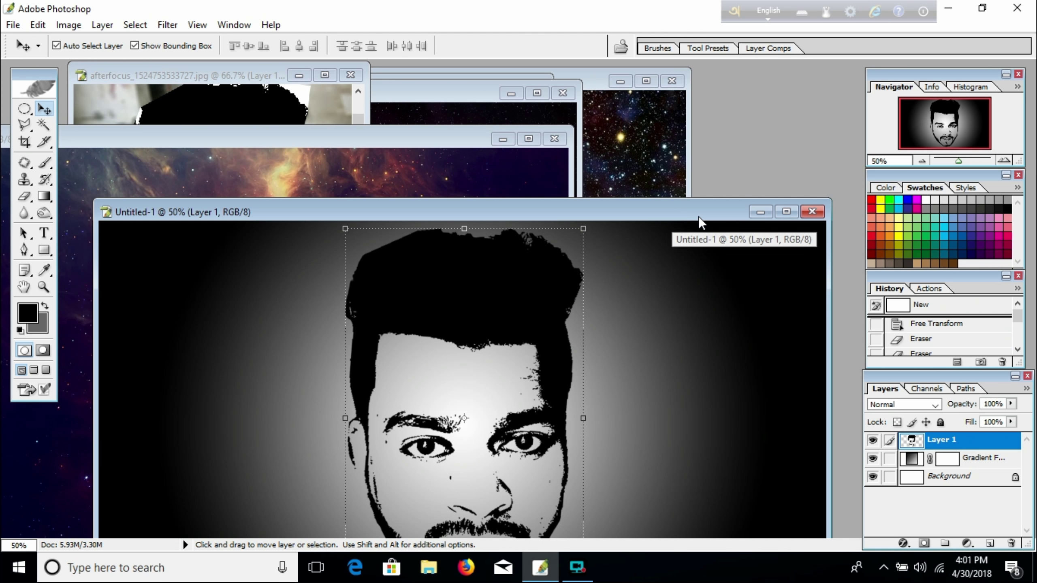
pyautogui.moveTo(683, 211); pyautogui.dragTo(695, 64)
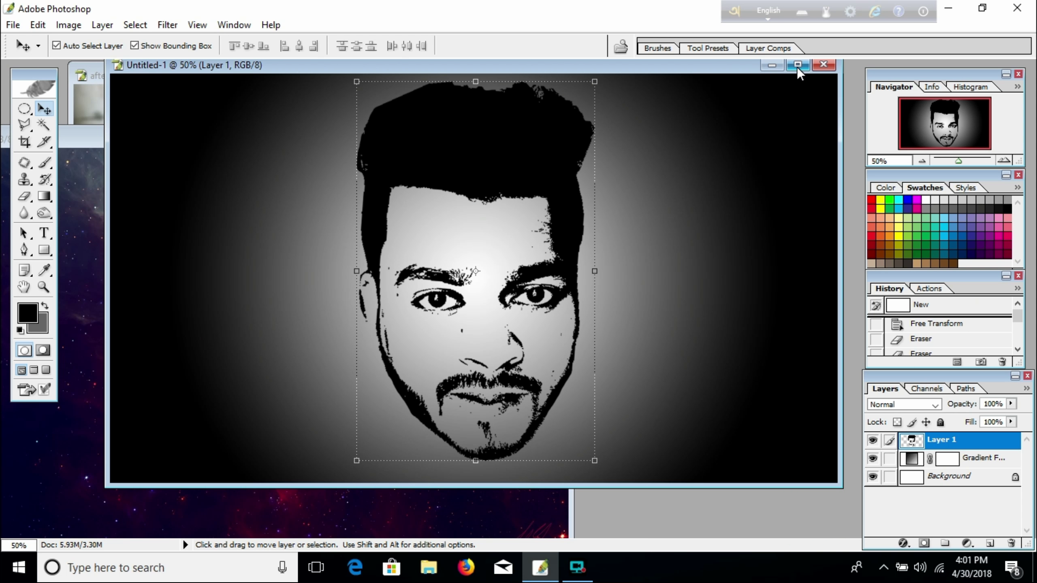
pyautogui.click(798, 65)
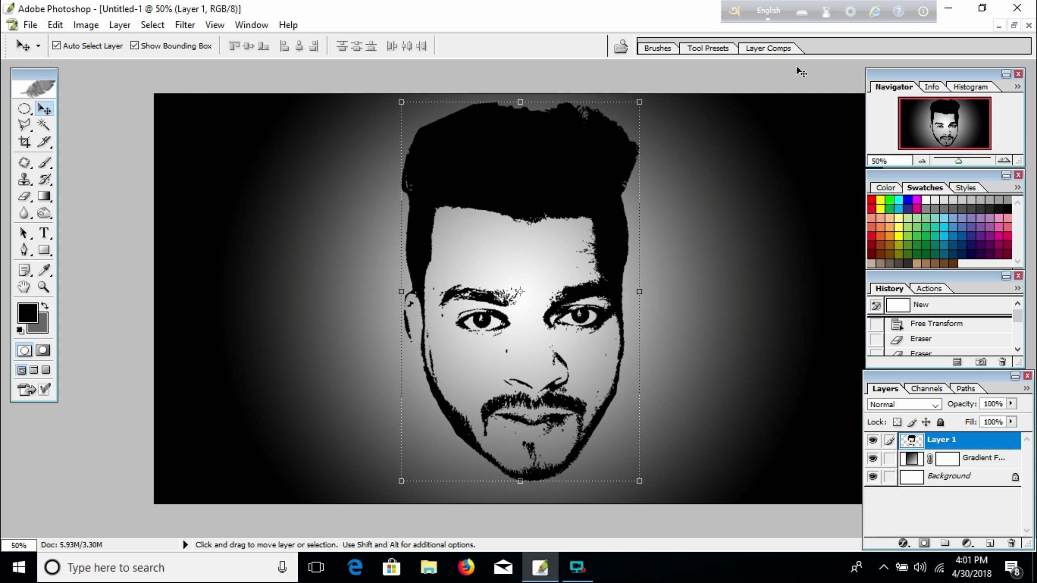
pyautogui.hotkey('ctrl', 'v')
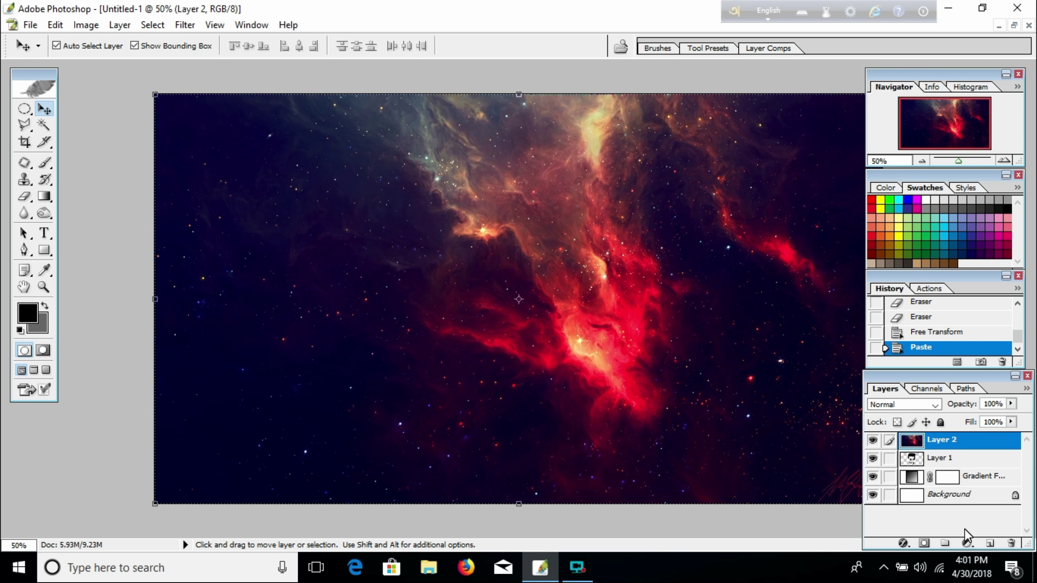
# Finish renaming Layer 1 to MODEL in the Layers panel.
pyautogui.click(940, 459)
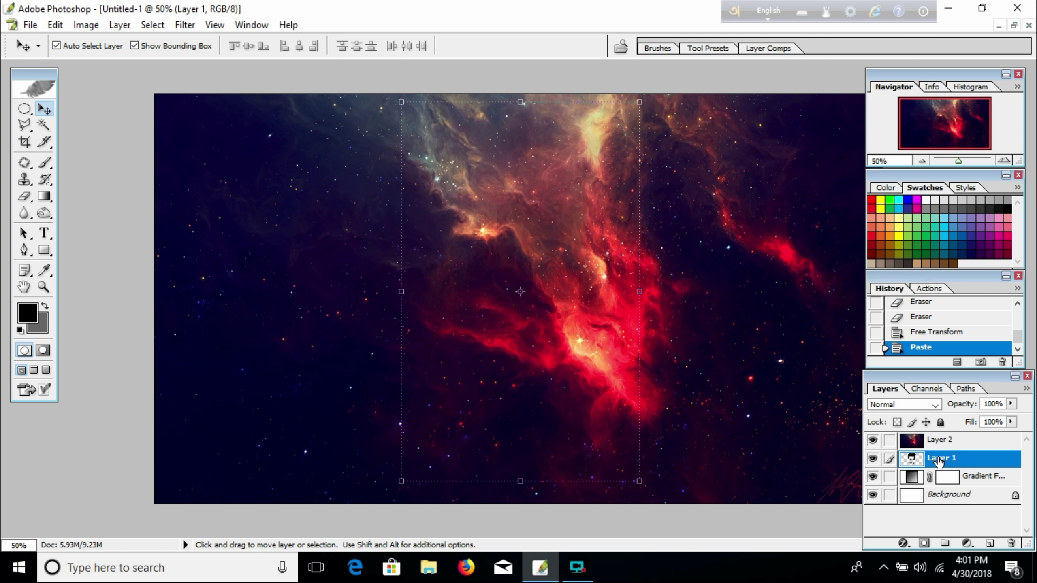
pyautogui.doubleClick(939, 459)
pyautogui.press('BackSpace')
pyautogui.write('MODEL')
pyautogui.click(939, 447)
# Rename the pasted galaxy layer (Layer 2) to GALAXY.
pyautogui.doubleClick(939, 445)
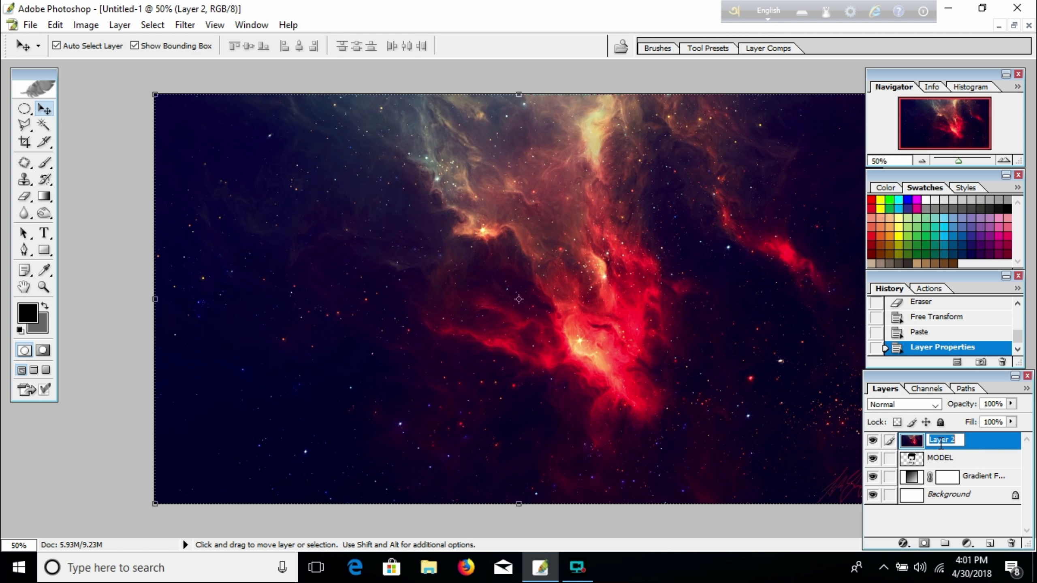
pyautogui.press('BackSpace')
pyautogui.write('GALAXY')
pyautogui.press('Return')
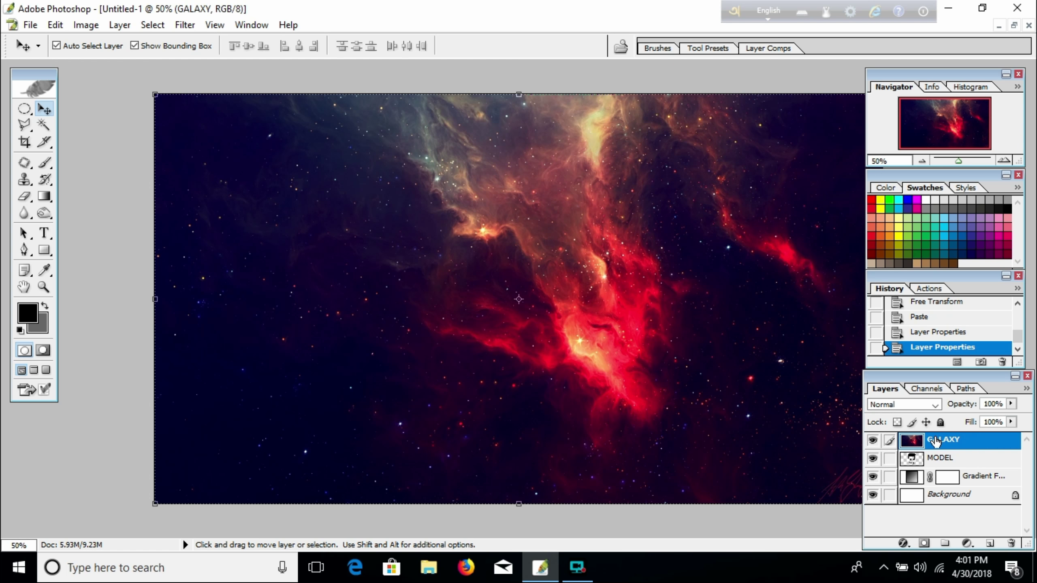
pyautogui.press('alt')
# Clip GALAXY into MODEL, then scale it to about 133% and shift it over the face.
pyautogui.keyDown('alt'); pyautogui.click(949, 451); pyautogui.keyUp('alt')
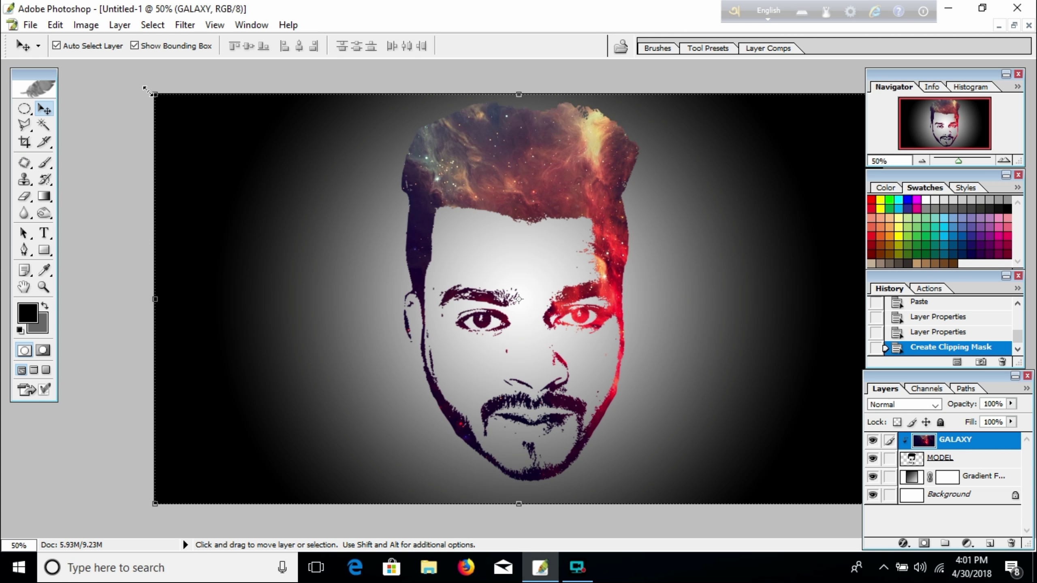
pyautogui.moveTo(154, 94)
pyautogui.mouseDown()
pyautogui.moveTo(2, 9)
pyautogui.moveTo(61, 45)
pyautogui.mouseUp()
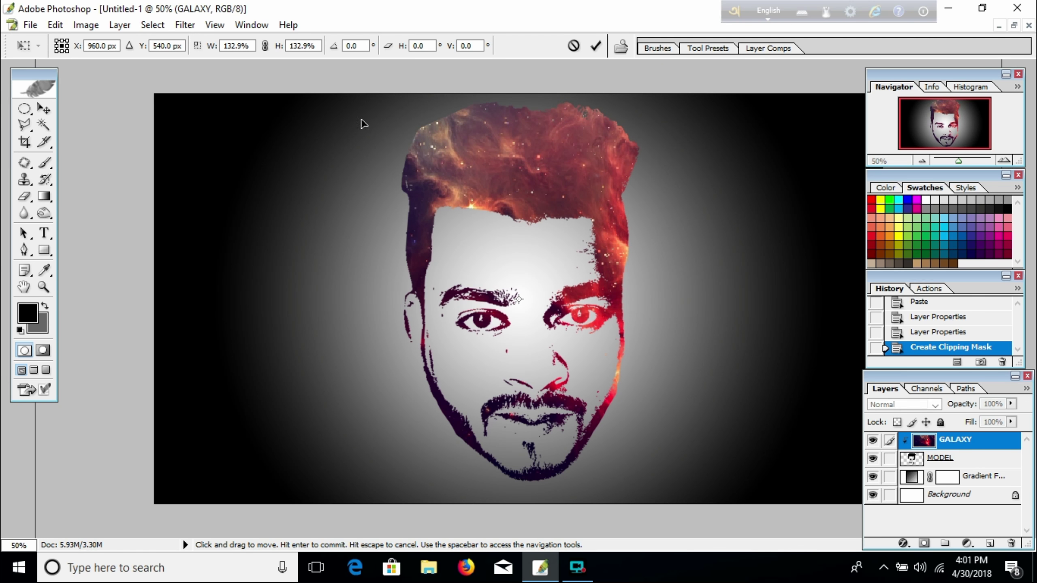
pyautogui.moveTo(481, 162)
pyautogui.mouseDown()
pyautogui.moveTo(624, 221)
pyautogui.moveTo(422, 176)
pyautogui.moveTo(524, 167)
pyautogui.mouseUp()
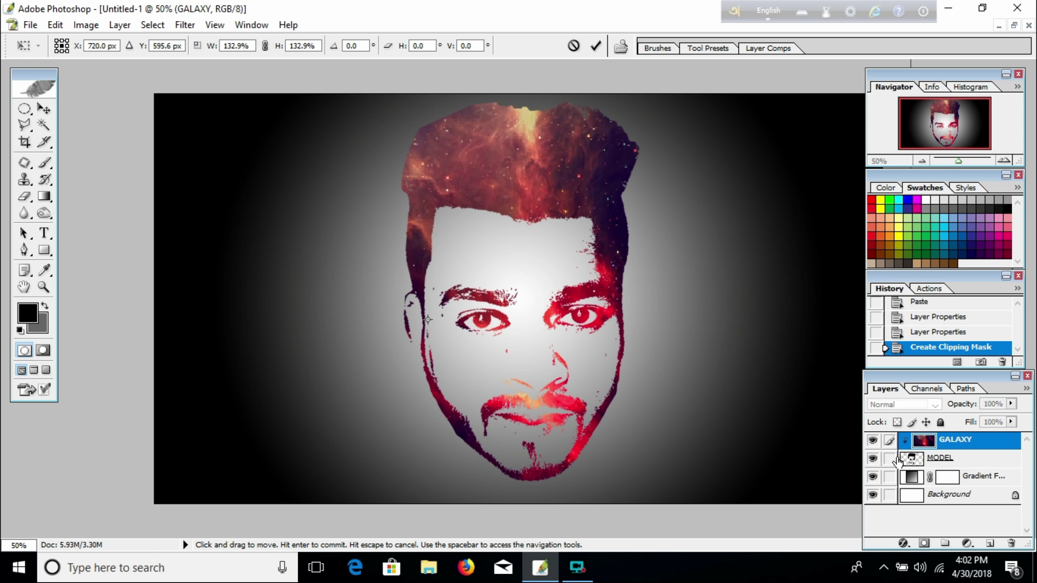
pyautogui.press('Return')
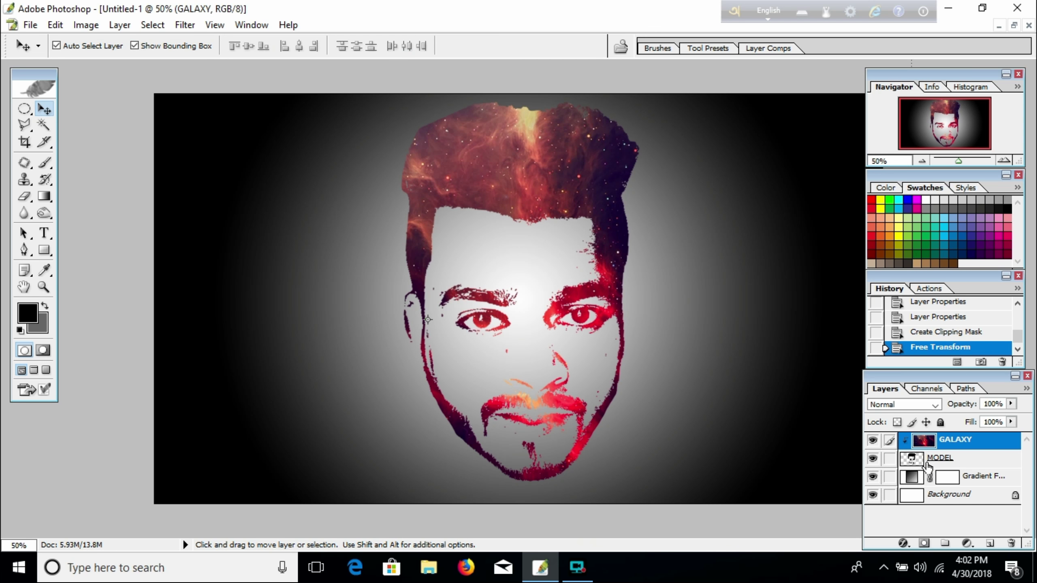
pyautogui.click(928, 466)
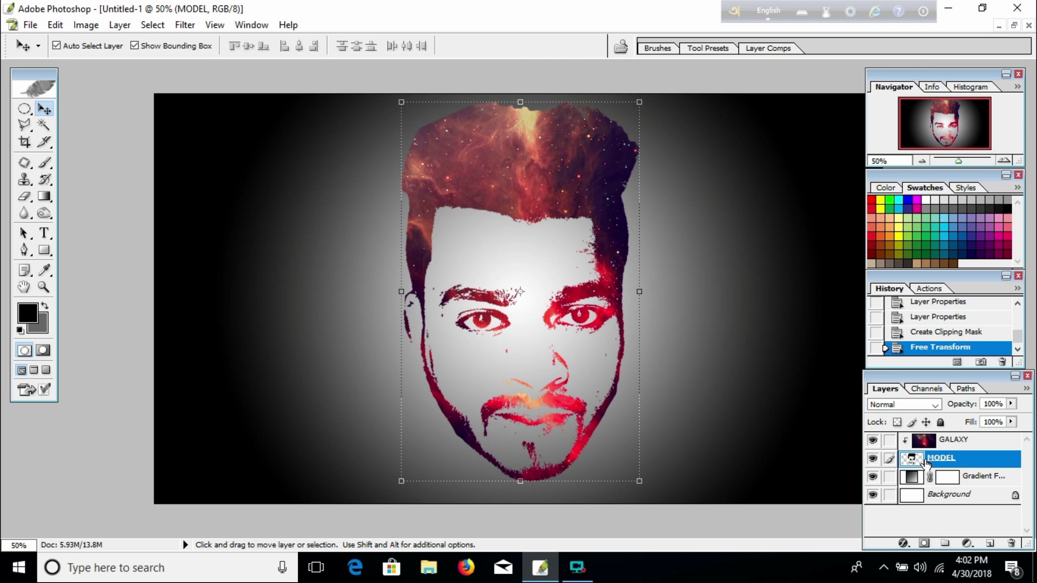
# On MODEL, test drop shadow, inner shadow, outer and inner glow, bevel and contour effects.
pyautogui.click(904, 543)
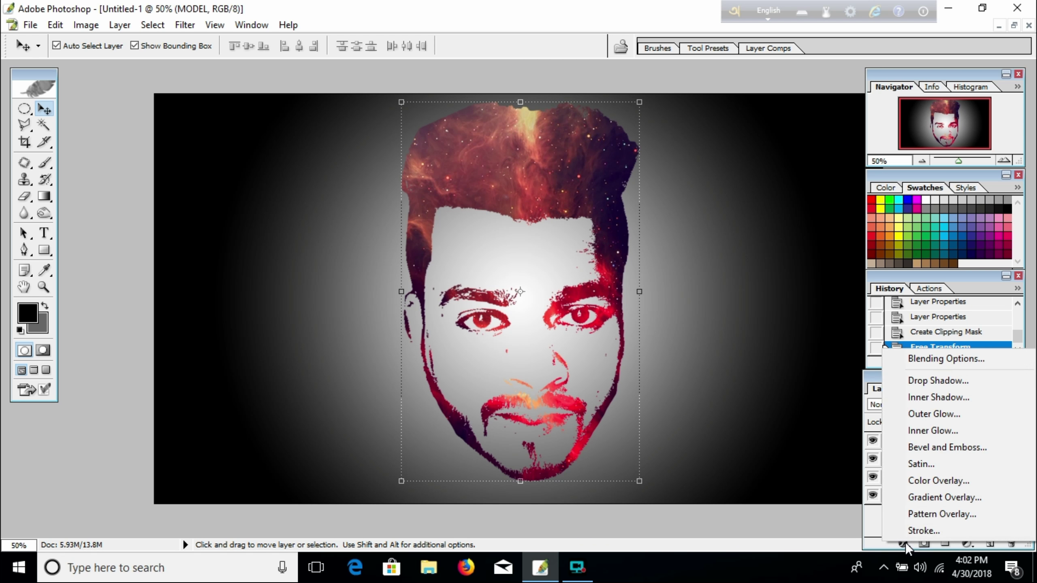
pyautogui.click(935, 359)
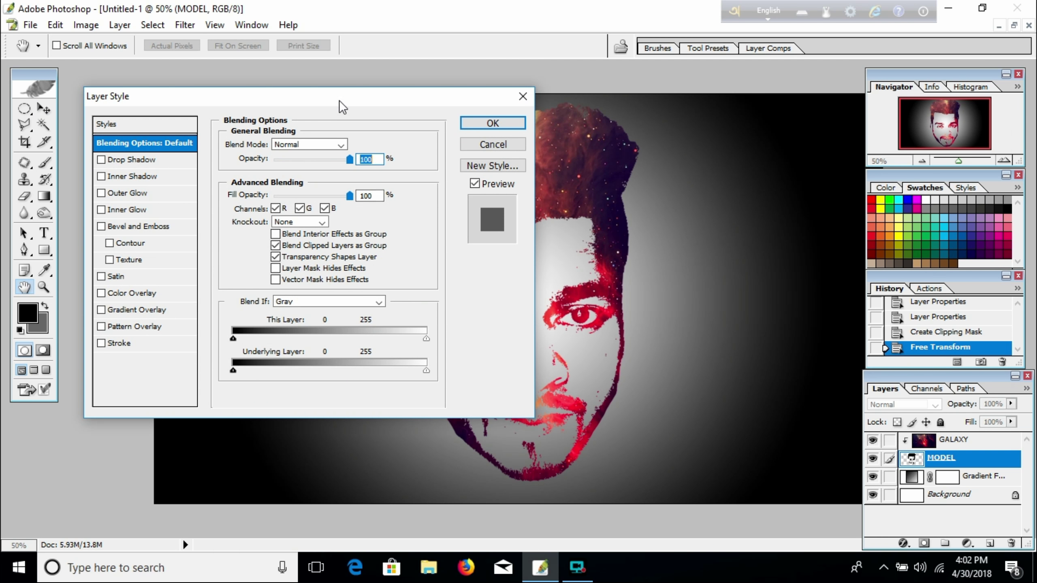
pyautogui.moveTo(343, 107); pyautogui.dragTo(938, 115)
pyautogui.click(696, 169)
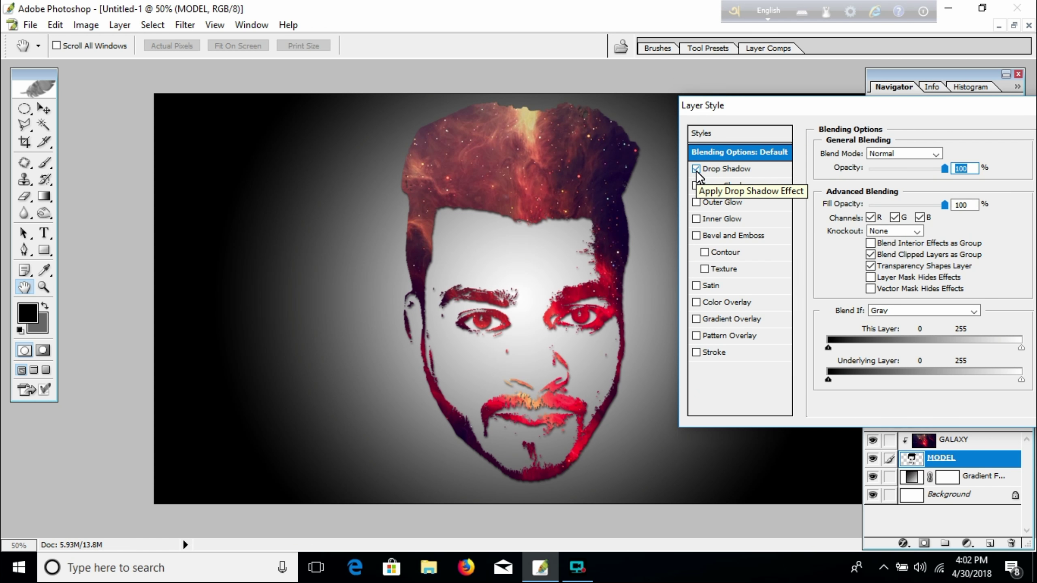
pyautogui.click(696, 187)
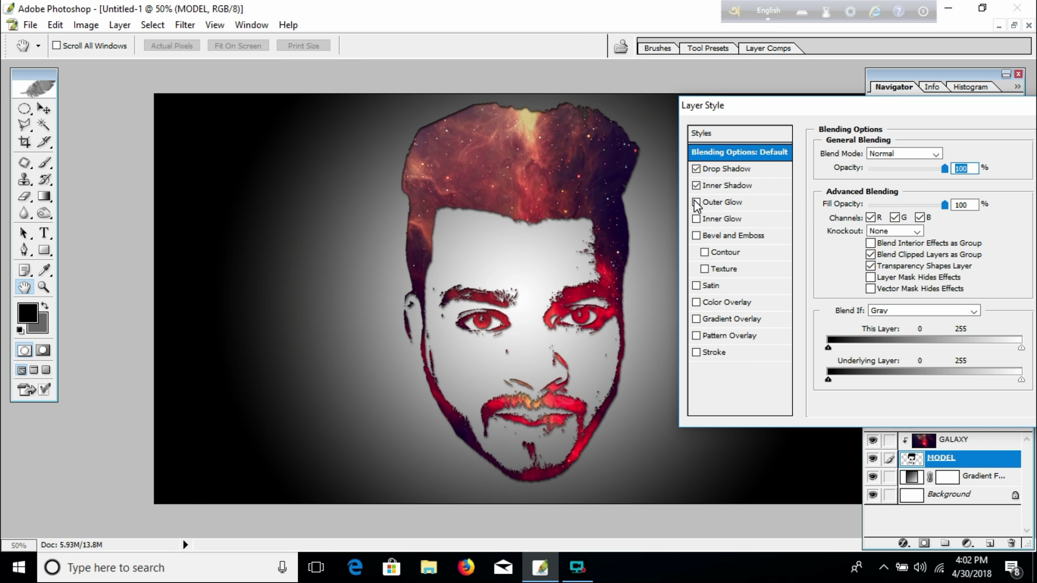
pyautogui.click(696, 202)
pyautogui.click(696, 202)
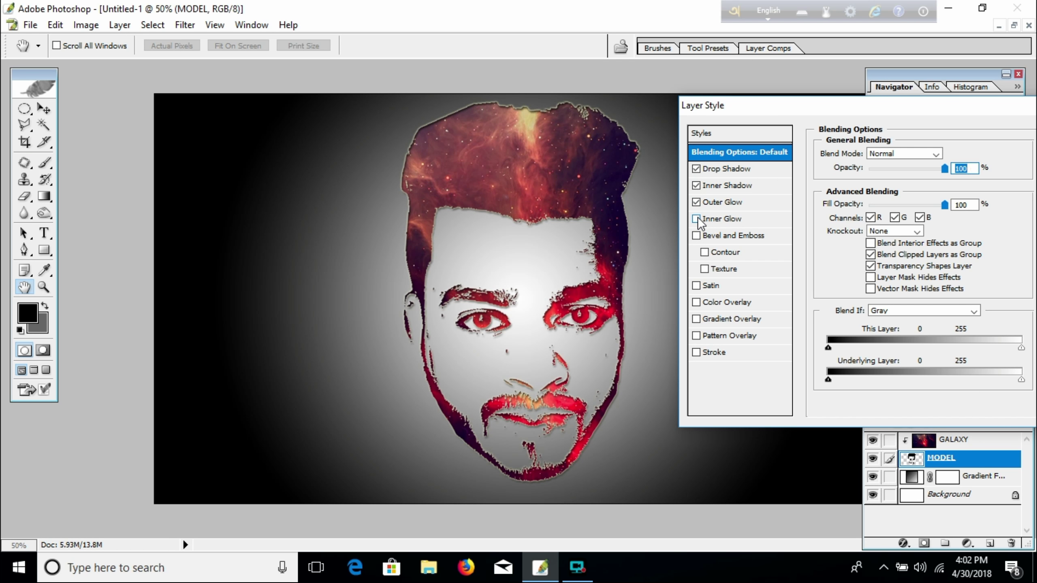
pyautogui.click(696, 220)
pyautogui.click(696, 235)
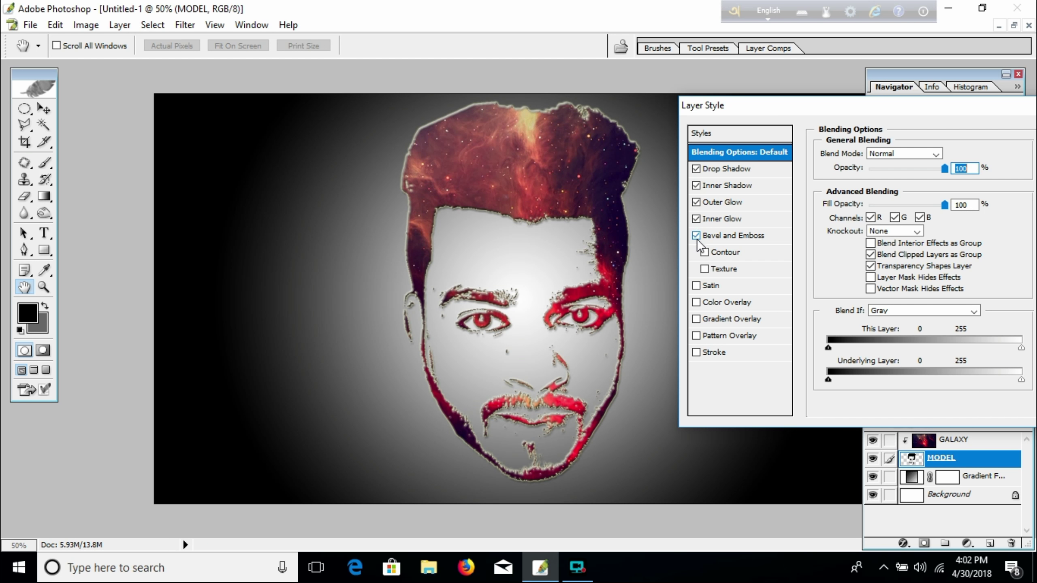
pyautogui.click(705, 252)
# Turn off every trial effect, keeping only Inner Shadow checked.
pyautogui.click(704, 252)
pyautogui.click(696, 235)
pyautogui.click(705, 270)
pyautogui.click(697, 169)
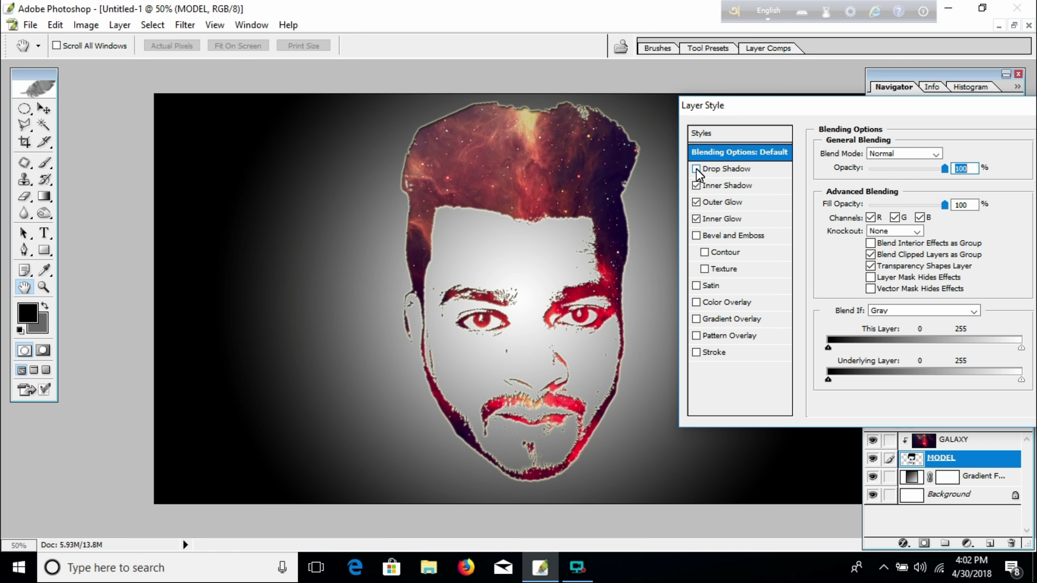
pyautogui.click(696, 185)
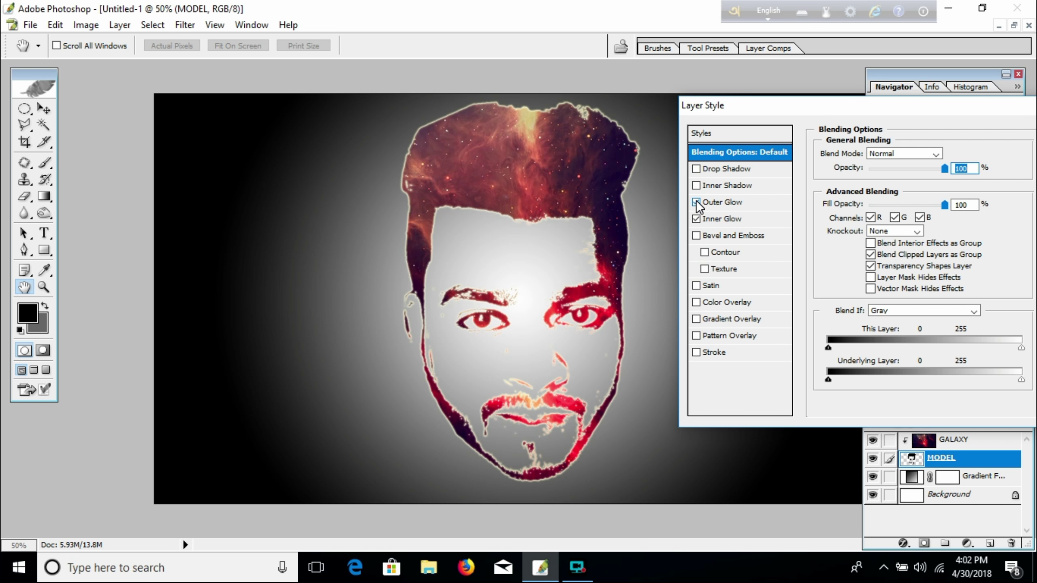
pyautogui.click(696, 202)
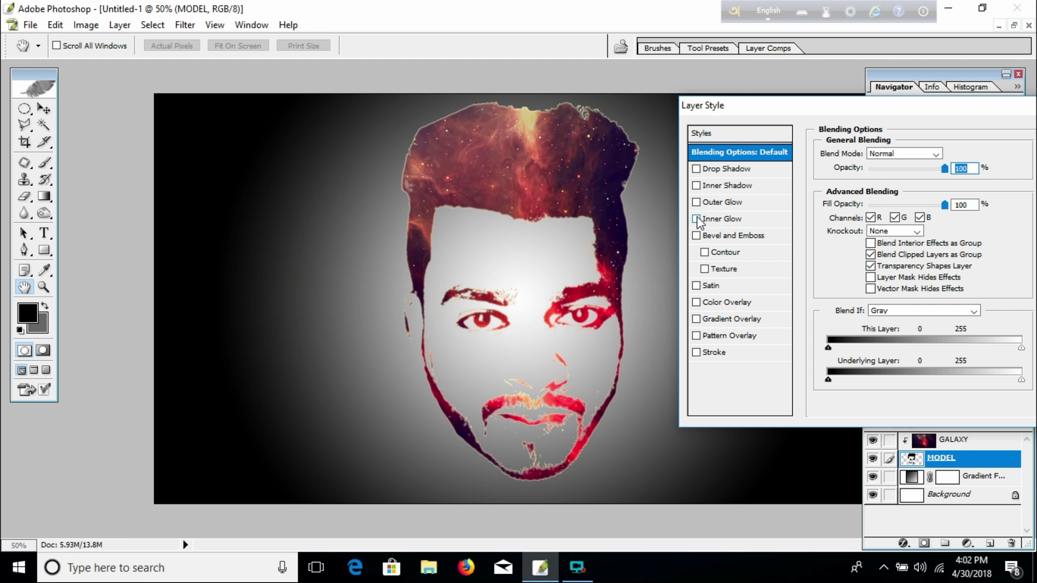
pyautogui.click(697, 220)
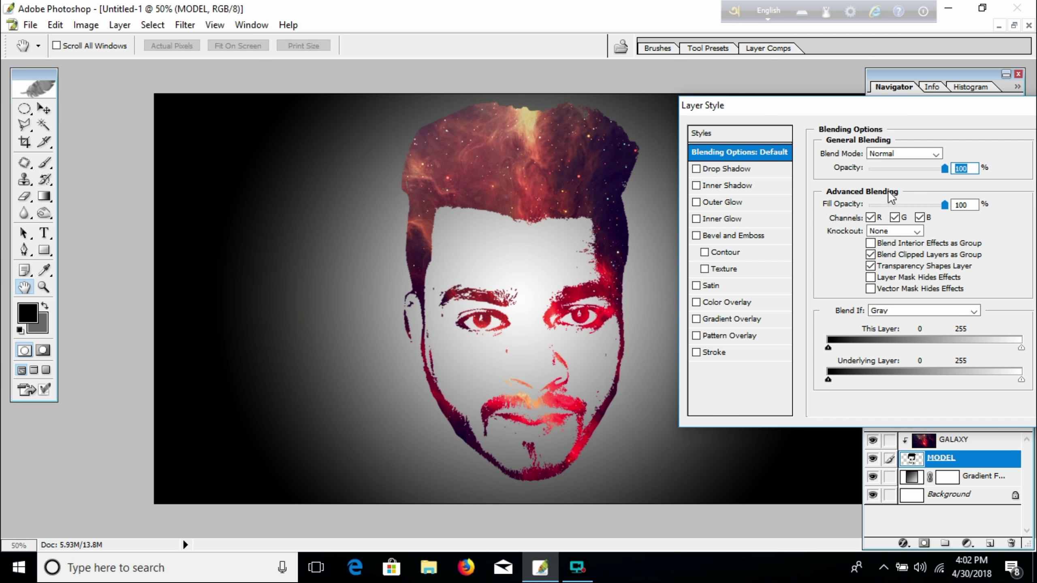
pyautogui.click(696, 185)
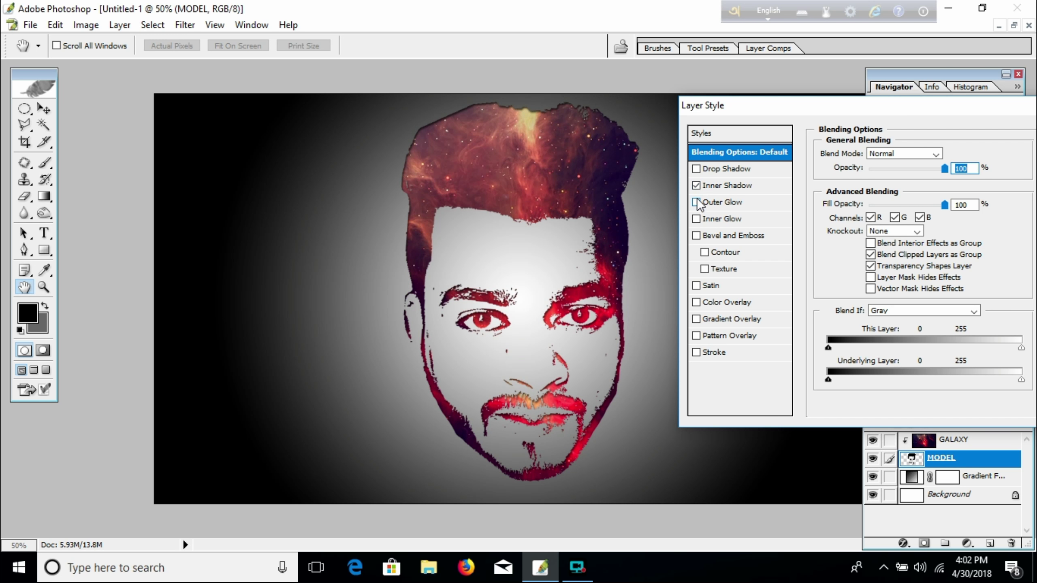
pyautogui.click(696, 202)
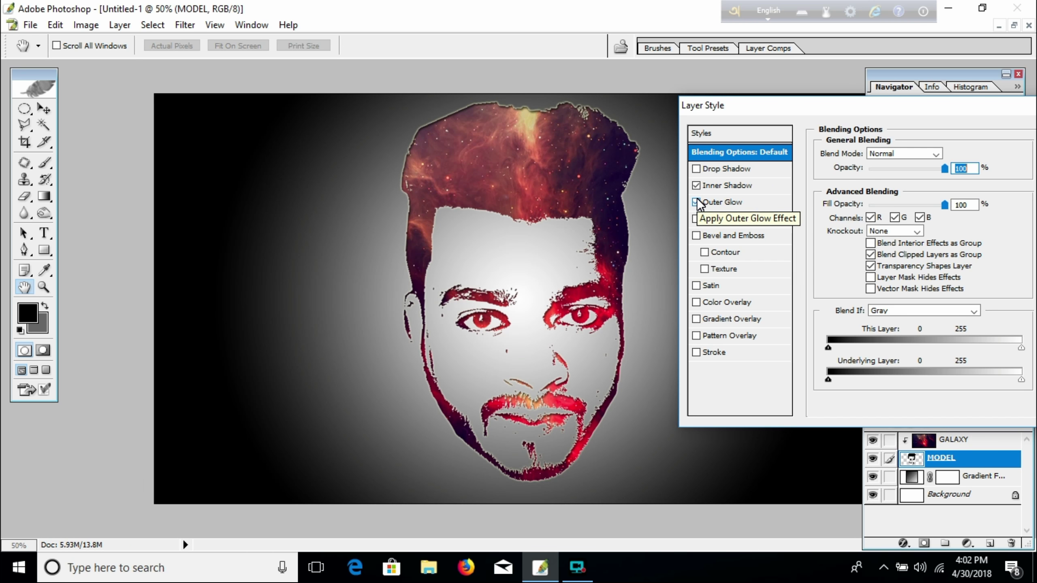
pyautogui.click(697, 202)
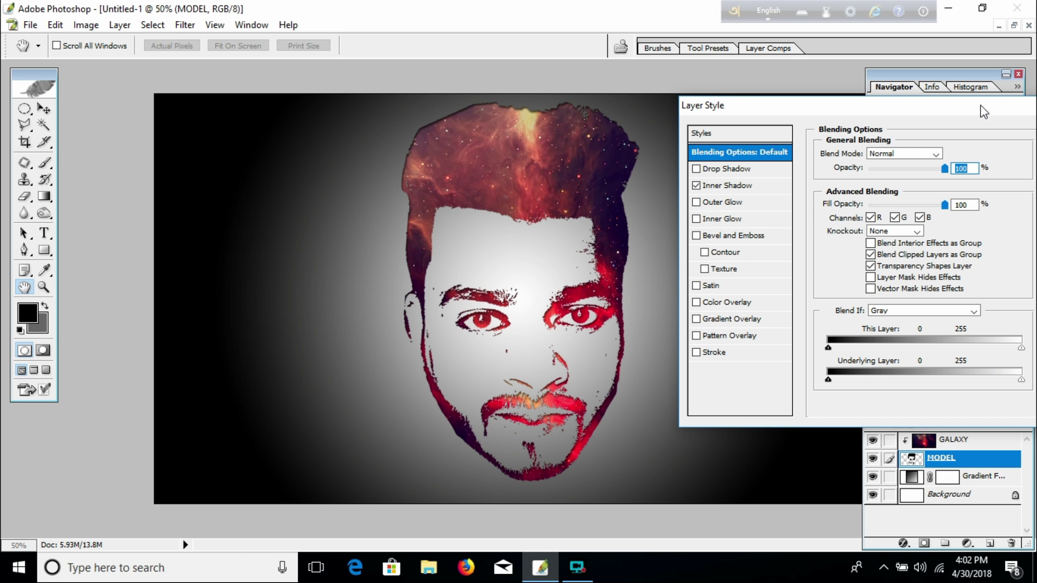
pyautogui.moveTo(978, 111); pyautogui.dragTo(738, 132)
# Apply the Inner Shadow style and inspect MODEL's eyebrows for stray specks.
pyautogui.click(844, 157)
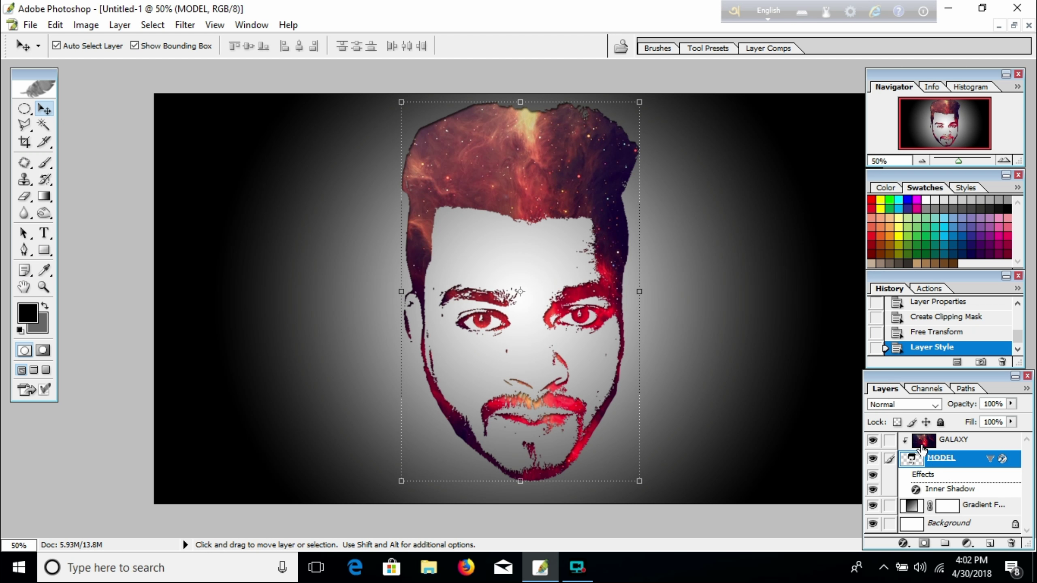
pyautogui.click(935, 445)
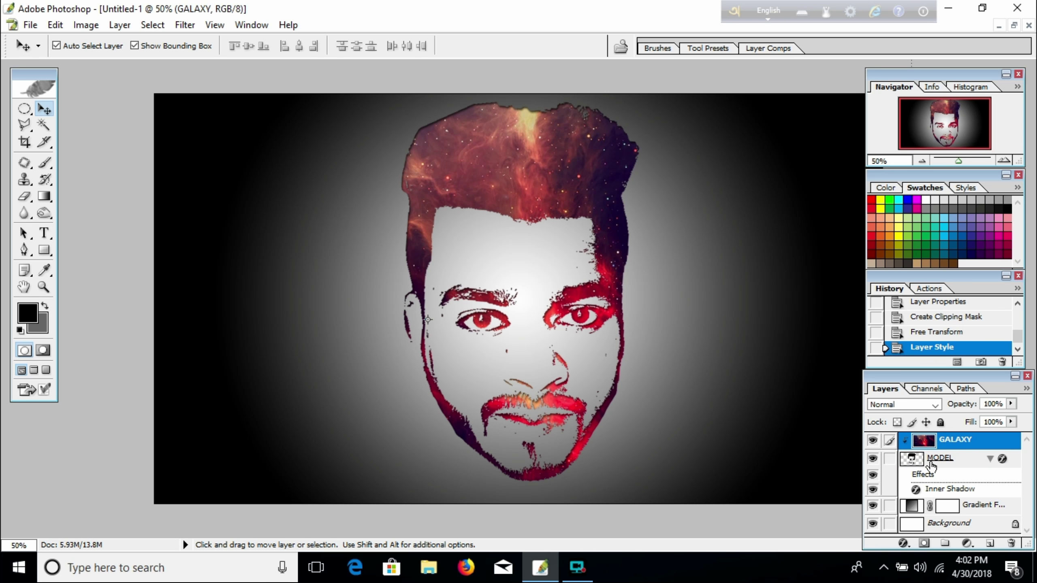
pyautogui.click(905, 462)
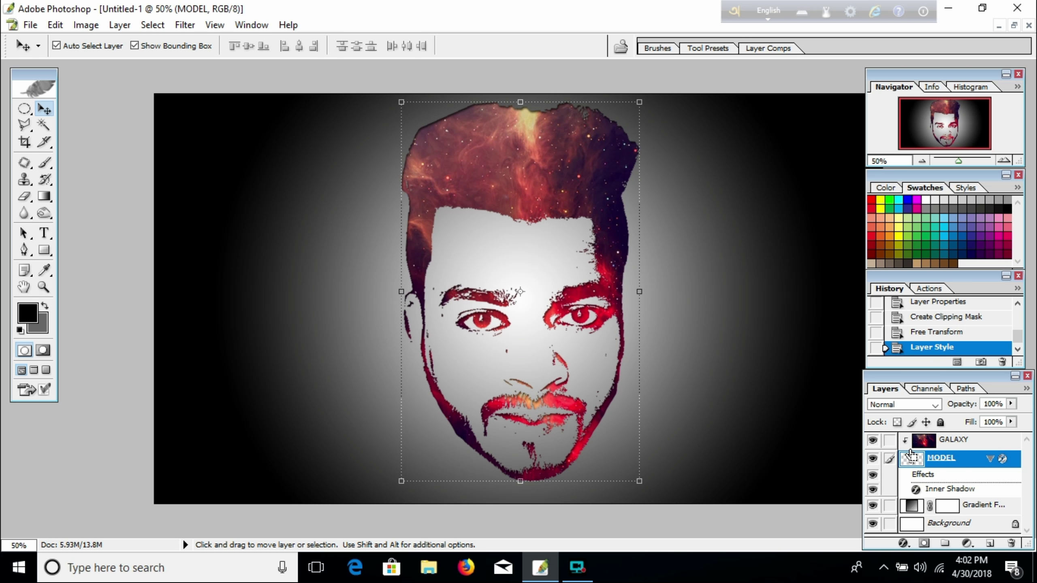
pyautogui.hotkey('ctrl', '+')
pyautogui.hotkey('ctrl', '+')
pyautogui.hotkey('ctrl', '+')
pyautogui.hotkey('ctrl', '+')
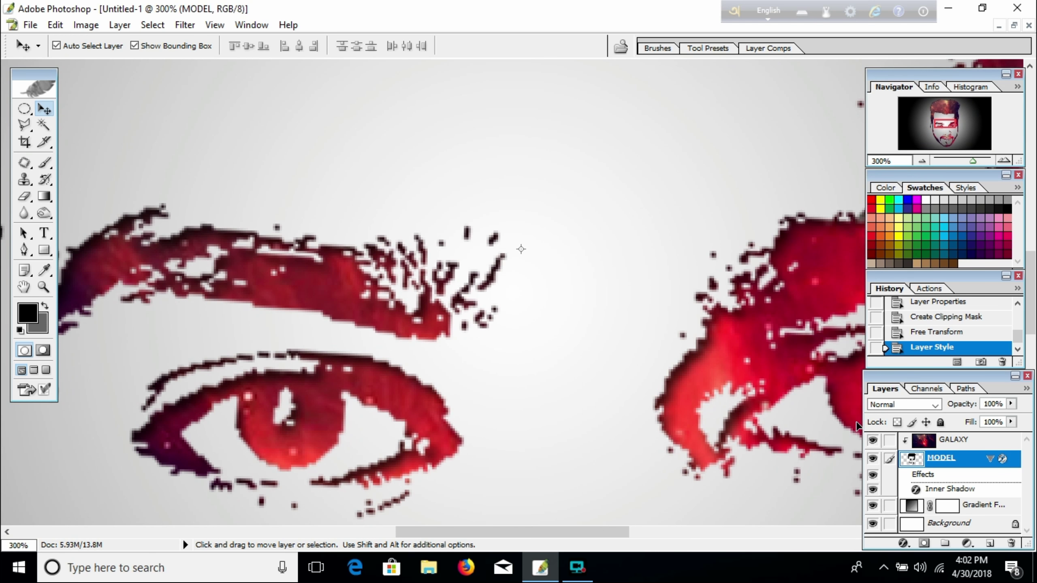
pyautogui.hotkey('ctrl', '-')
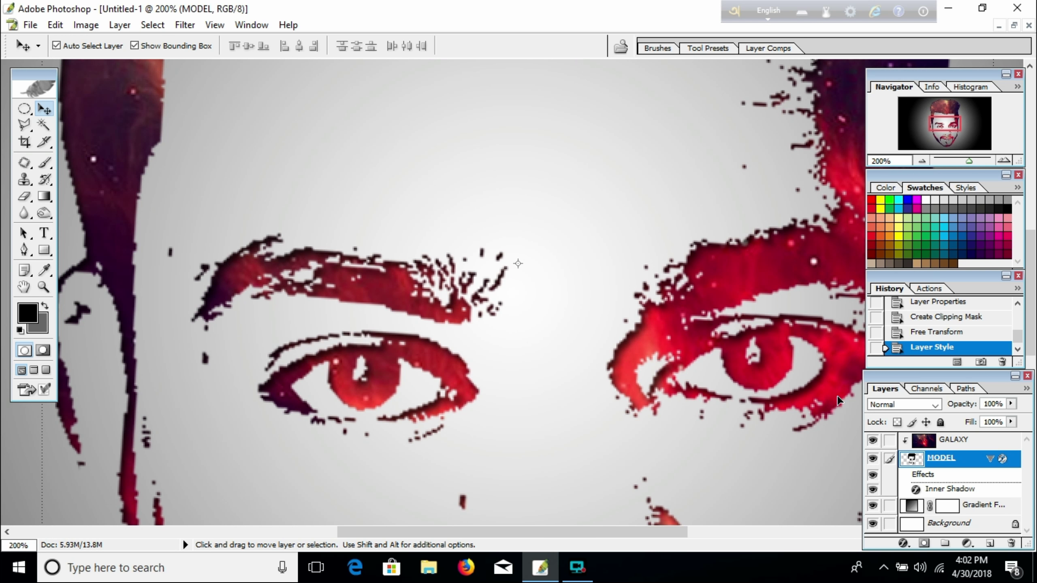
pyautogui.hotkey('ctrl', '-')
# Erase stray specks on the forehead, right hairline and left eyebrow end with a 42 px Eraser.
pyautogui.click(23, 196)
pyautogui.moveTo(636, 196); pyautogui.dragTo(643, 192)
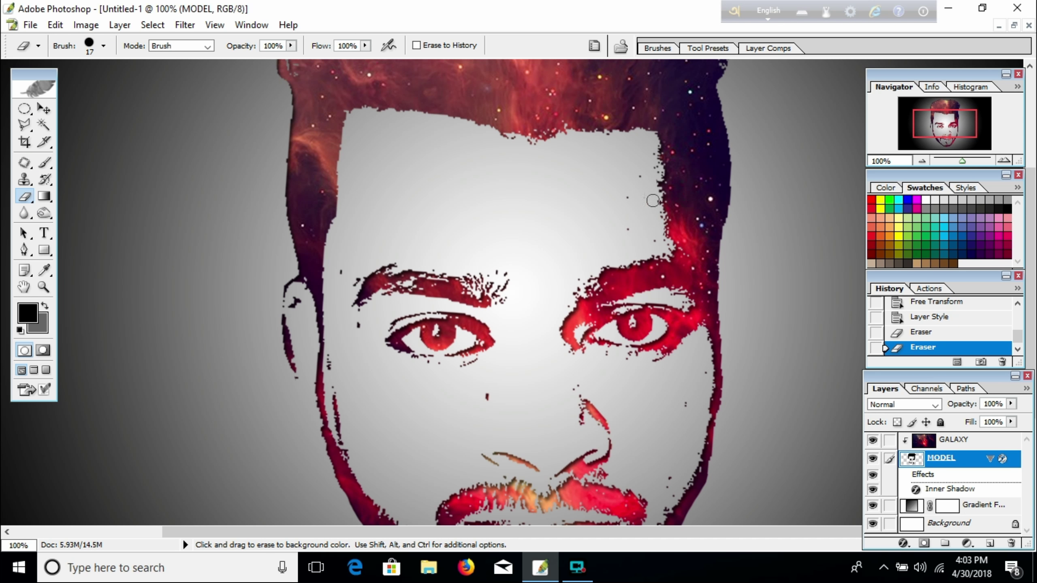
pyautogui.rightClick(562, 197)
pyautogui.click(612, 225)
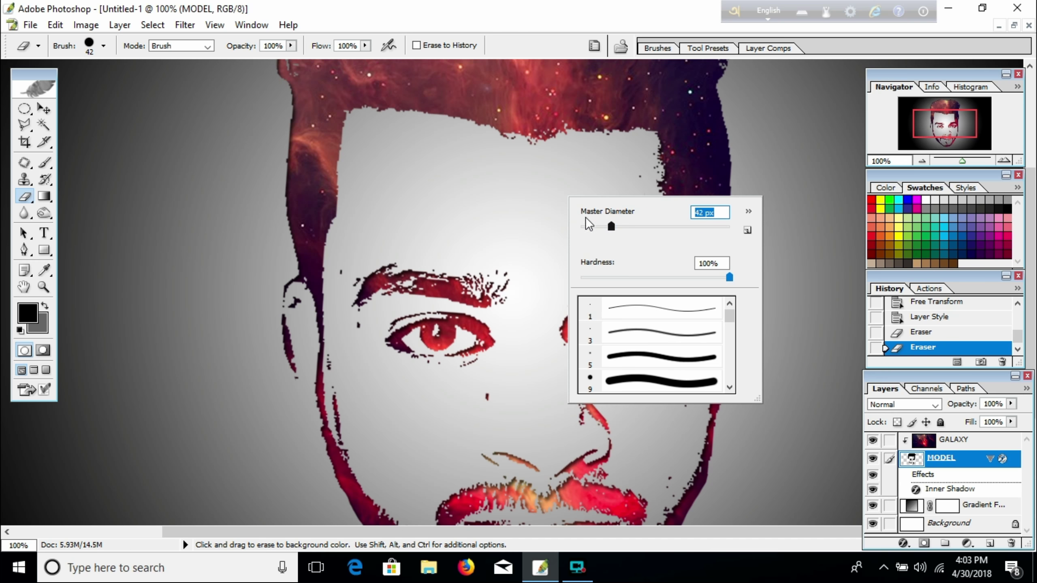
pyautogui.click(539, 169)
pyautogui.moveTo(539, 169)
pyautogui.mouseDown()
pyautogui.moveTo(632, 177)
pyautogui.moveTo(628, 231)
pyautogui.mouseUp()
pyautogui.moveTo(647, 170)
pyautogui.mouseDown()
pyautogui.moveTo(650, 229)
pyautogui.moveTo(639, 241)
pyautogui.mouseUp()
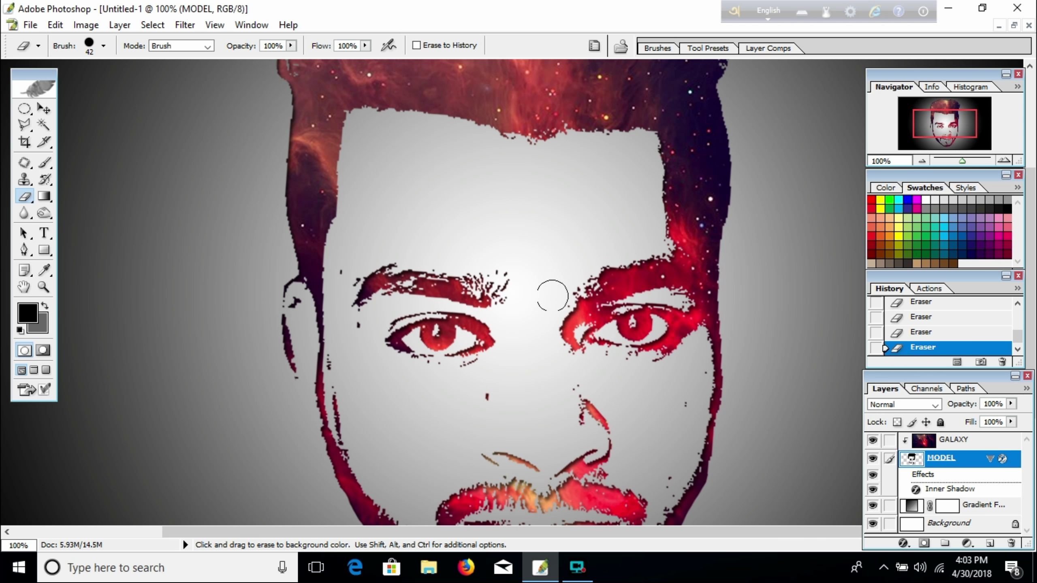
pyautogui.moveTo(514, 282); pyautogui.dragTo(498, 261)
# Erase specks below the left eyebrow, on the left cheek and along the hairline.
pyautogui.moveTo(667, 440); pyautogui.dragTo(667, 302)
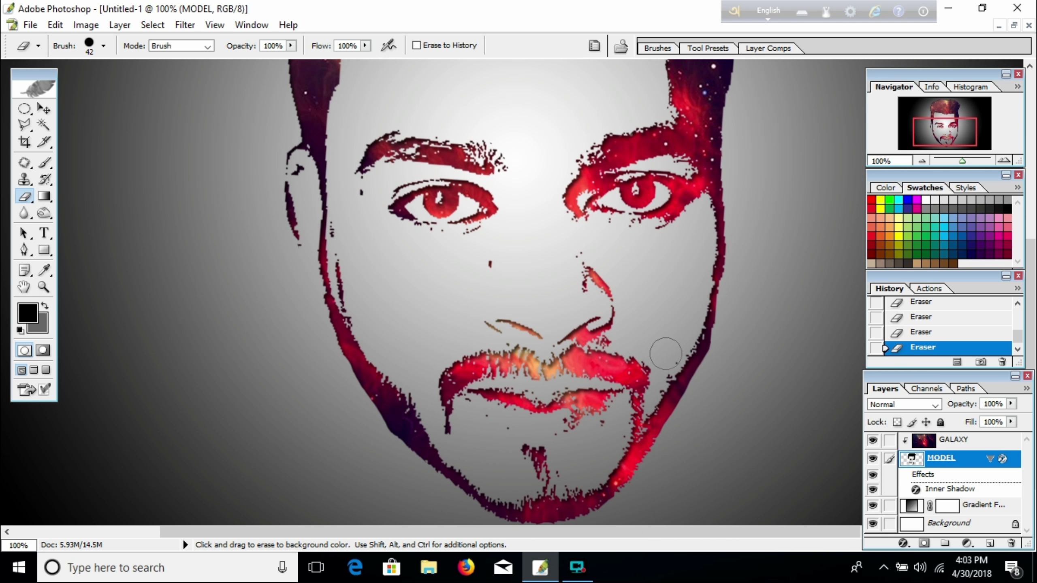
pyautogui.moveTo(359, 212); pyautogui.dragTo(354, 202)
pyautogui.moveTo(347, 237)
pyautogui.mouseDown()
pyautogui.moveTo(352, 294)
pyautogui.moveTo(347, 225)
pyautogui.moveTo(363, 324)
pyautogui.mouseUp()
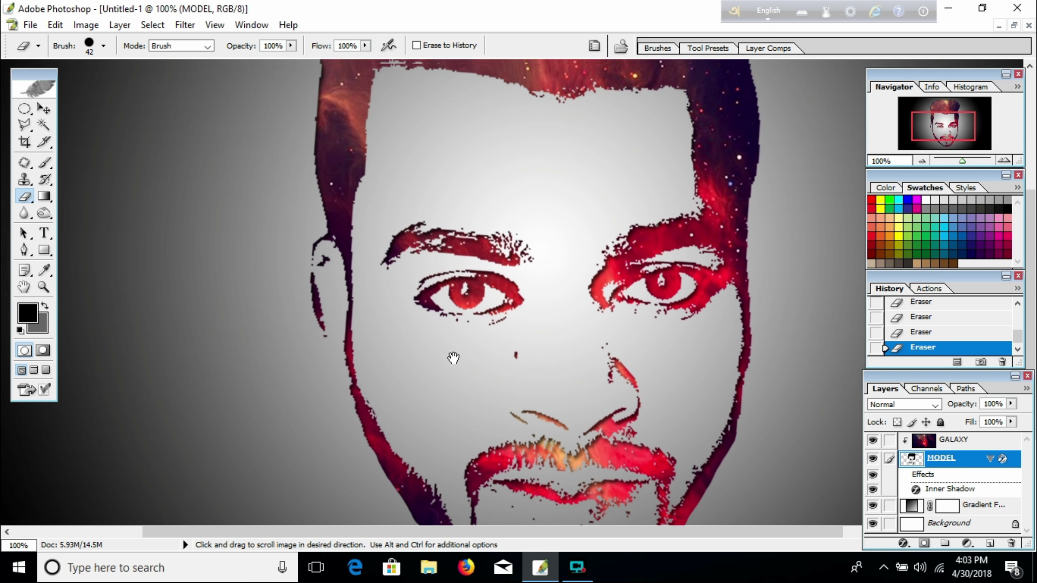
pyautogui.moveTo(458, 267); pyautogui.dragTo(499, 417)
pyautogui.moveTo(529, 166)
pyautogui.mouseDown()
pyautogui.moveTo(579, 171)
pyautogui.moveTo(547, 173)
pyautogui.mouseUp()
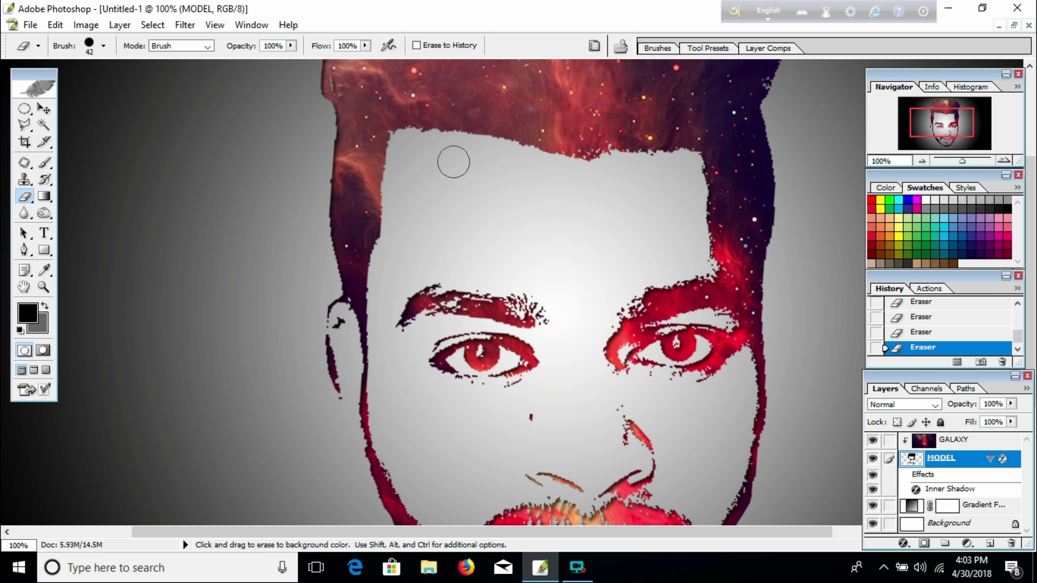
pyautogui.hotkey('ctrl', '-')
pyautogui.hotkey('ctrl', '-')
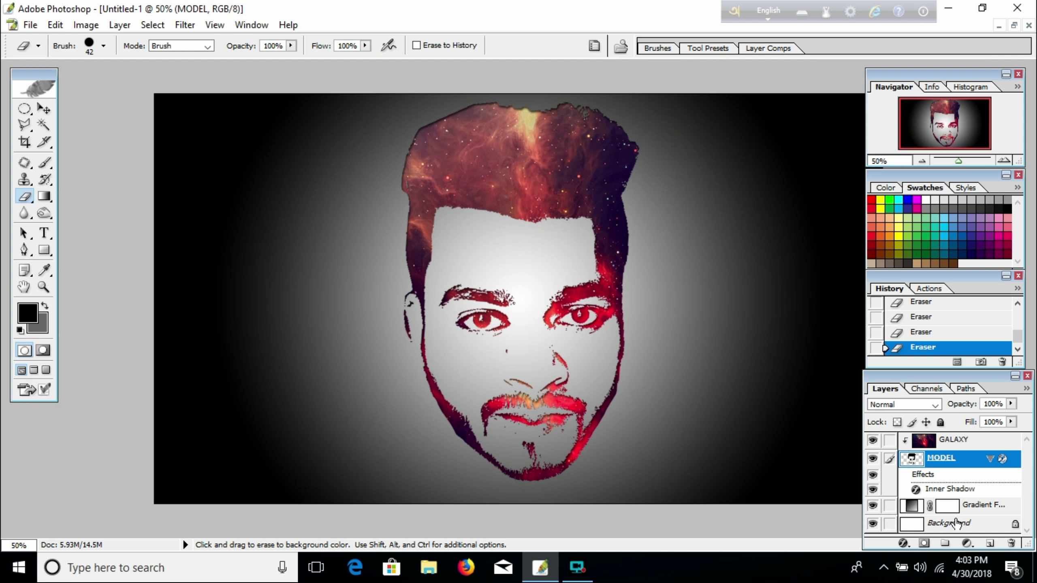
# Brighten GALAXY with a Curves midtone lift of input 78 to output 104.
pyautogui.click(936, 442)
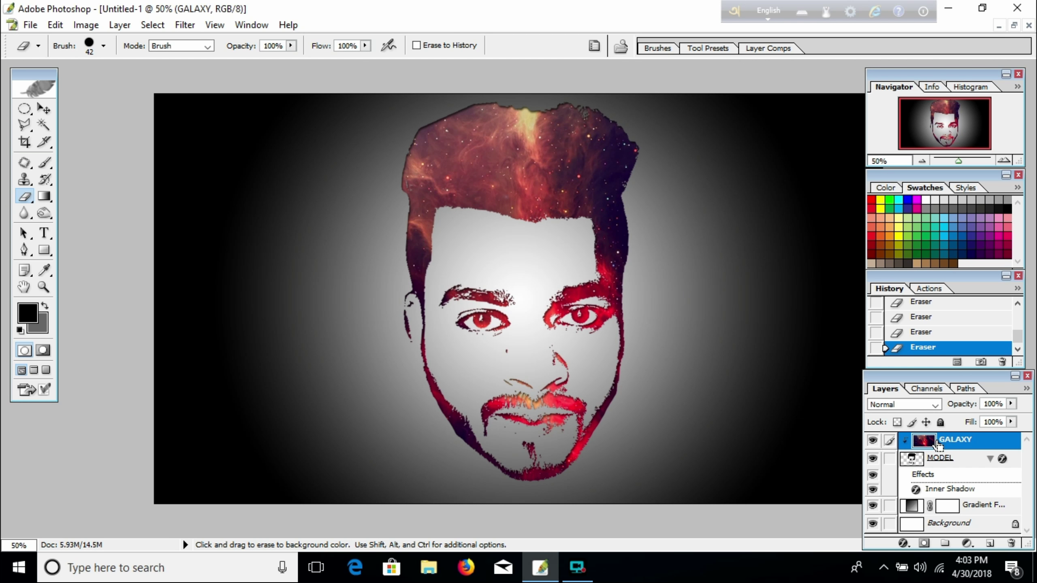
pyautogui.hotkey('ctrl', 'm')
pyautogui.moveTo(698, 282)
pyautogui.mouseDown()
pyautogui.moveTo(721, 298)
pyautogui.moveTo(711, 276)
pyautogui.moveTo(685, 288)
pyautogui.mouseUp()
pyautogui.moveTo(684, 288); pyautogui.dragTo(689, 291)
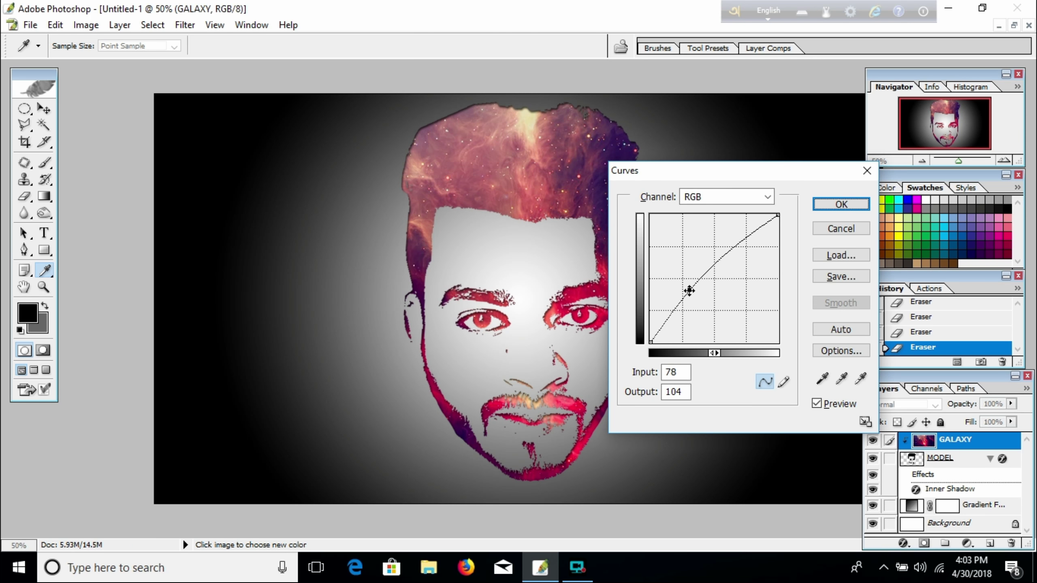
pyautogui.press('Return')
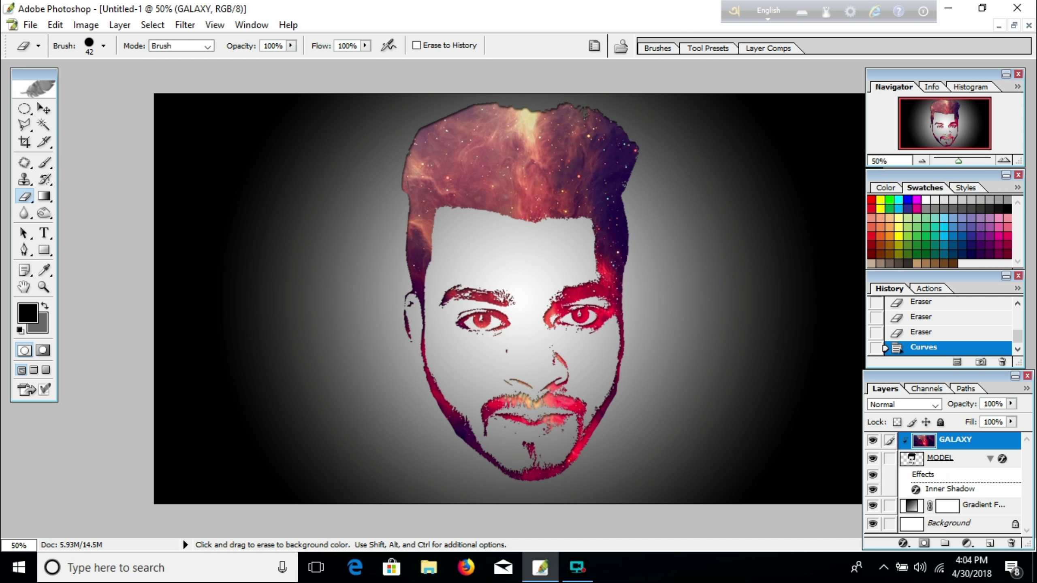
pyautogui.hotkey('ctrl', '+')
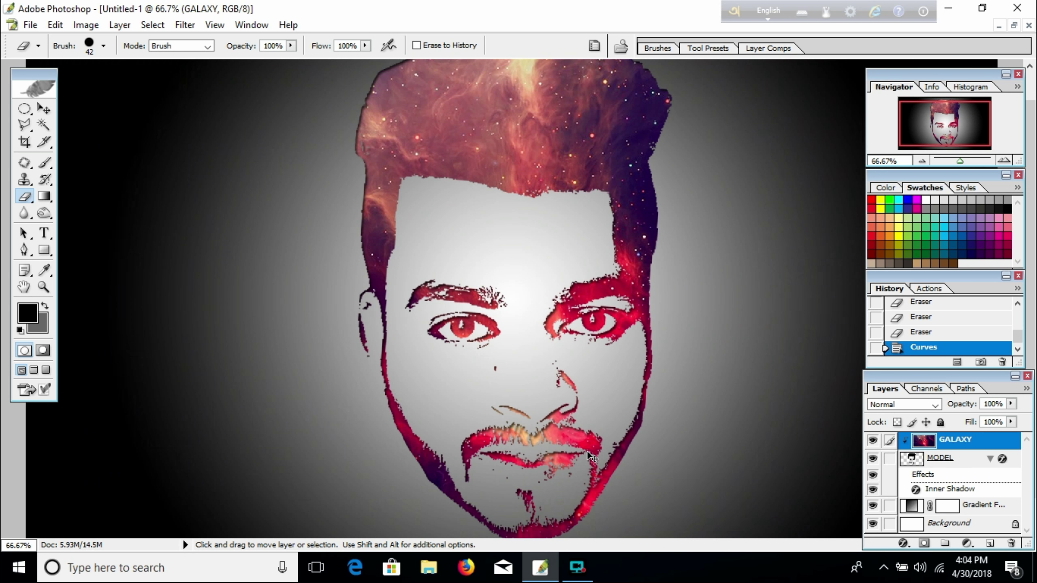
pyautogui.hotkey('ctrl', '+')
pyautogui.hotkey('ctrl', '-')
pyautogui.hotkey('ctrl', '-')
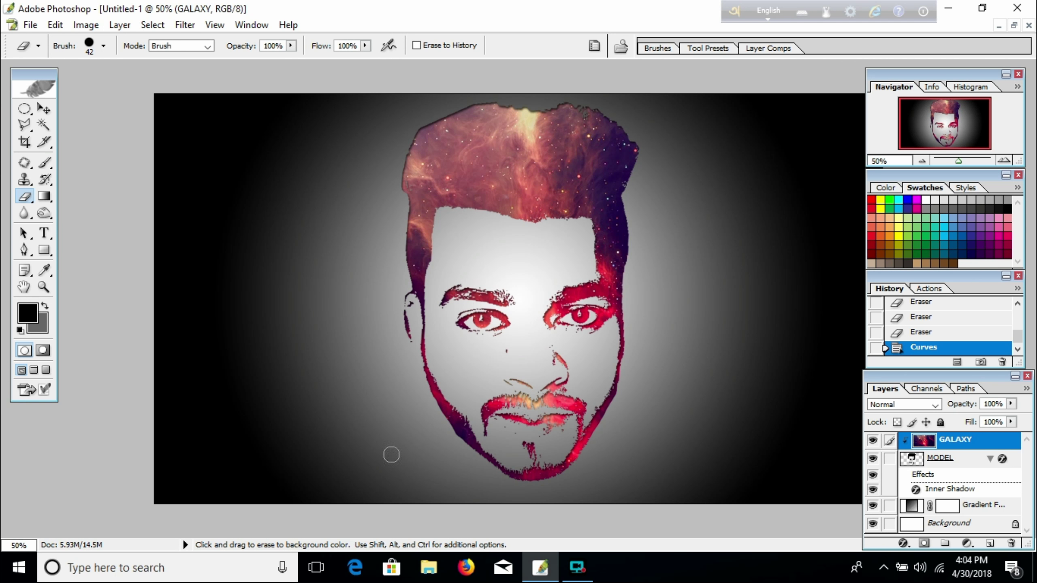
# Drag GALAXY so purple-red nebula fills the hair, brows and beard.
pyautogui.click(47, 235)
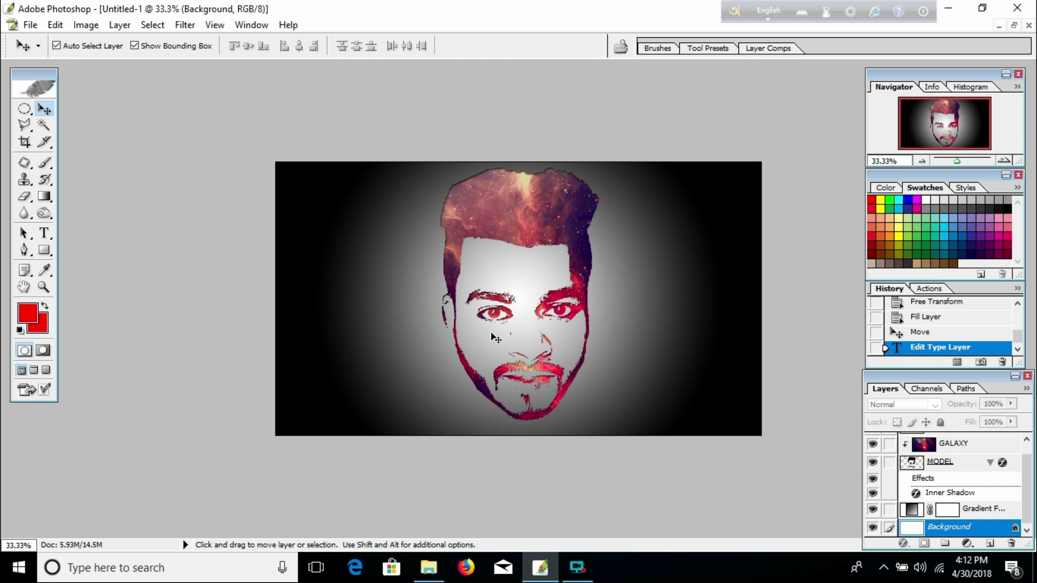
pyautogui.click(492, 334)
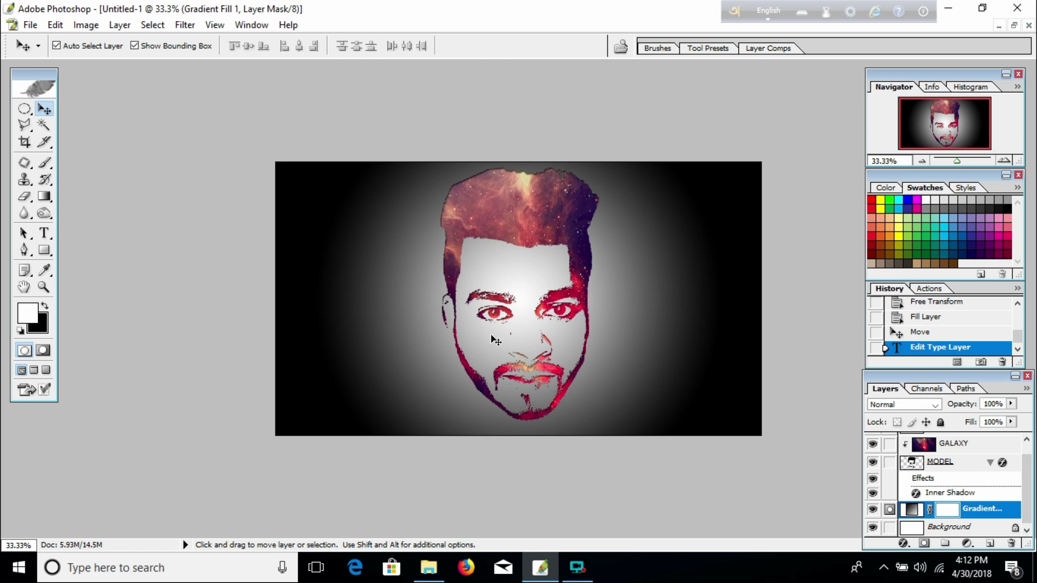
pyautogui.click(951, 463)
pyautogui.moveTo(556, 308)
pyautogui.mouseDown()
pyautogui.moveTo(528, 322)
pyautogui.moveTo(463, 293)
pyautogui.mouseUp()
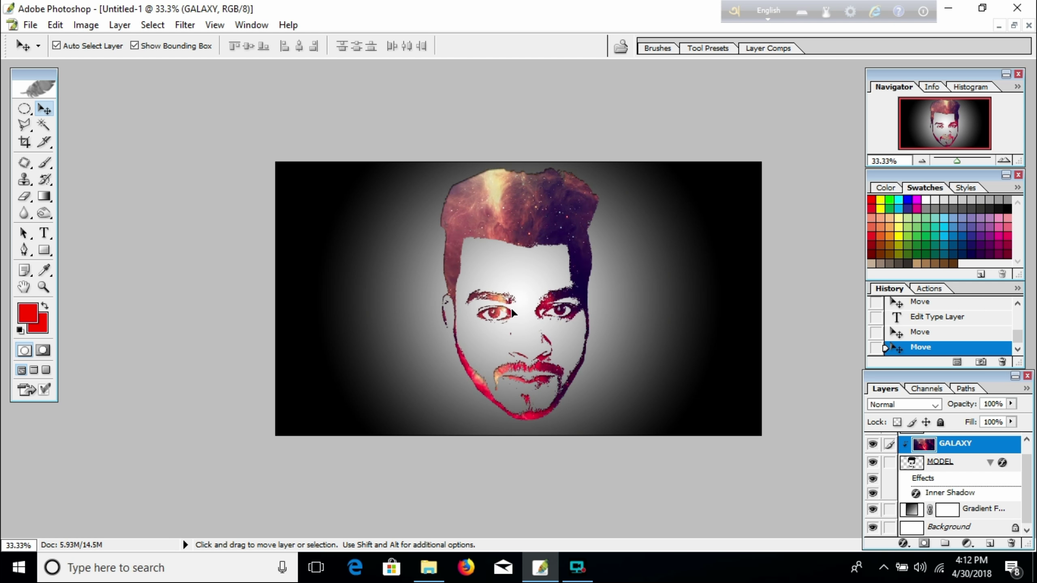
pyautogui.moveTo(519, 331)
pyautogui.mouseDown()
pyautogui.moveTo(552, 273)
pyautogui.moveTo(509, 270)
pyautogui.mouseUp()
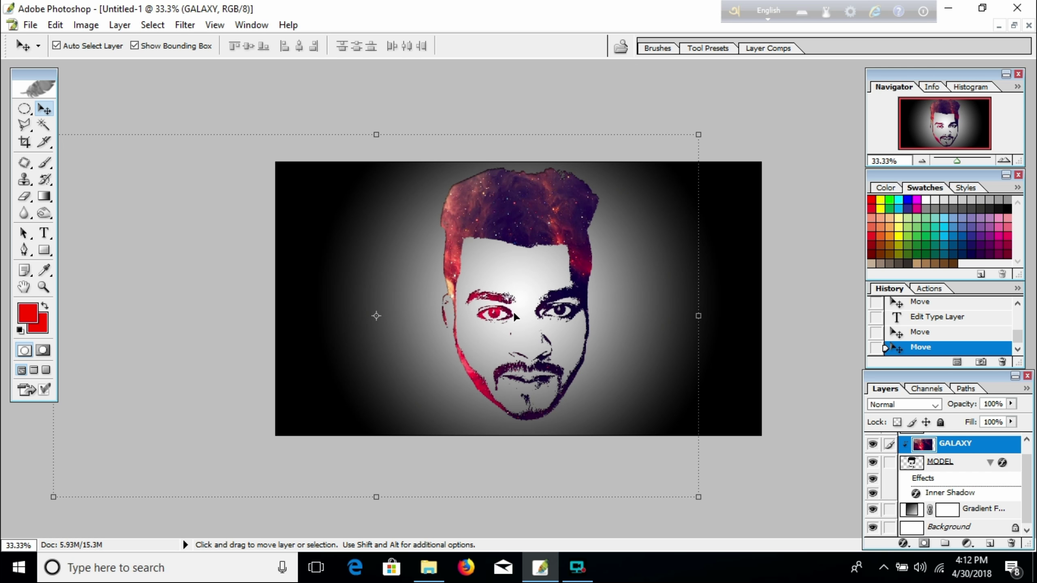
# Save a copy as Untitled-1.jpg on the Desktop at JPEG Quality 12 (Maximum).
pyautogui.click(31, 25)
pyautogui.click(66, 202)
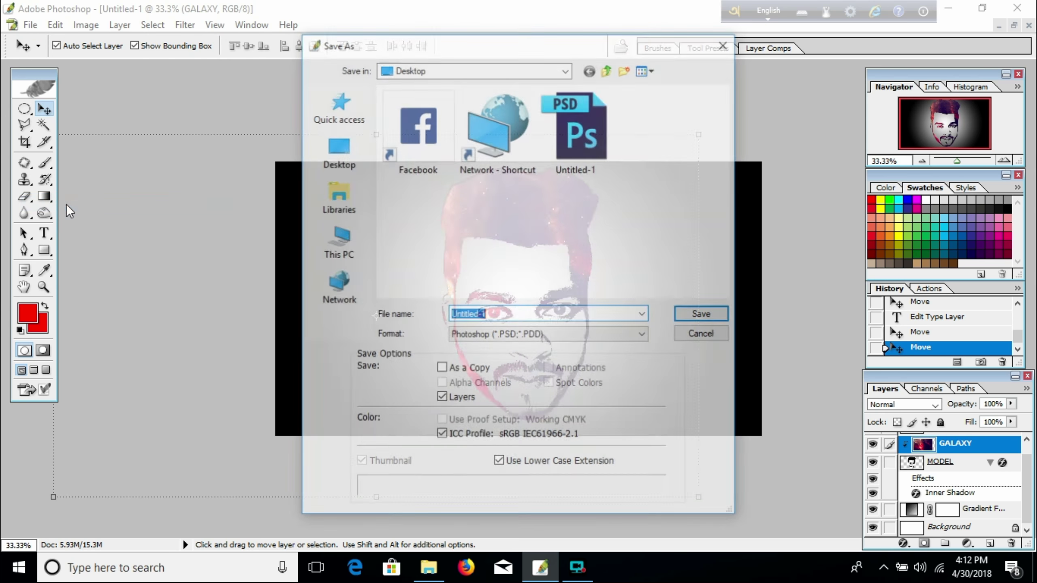
pyautogui.click(643, 334)
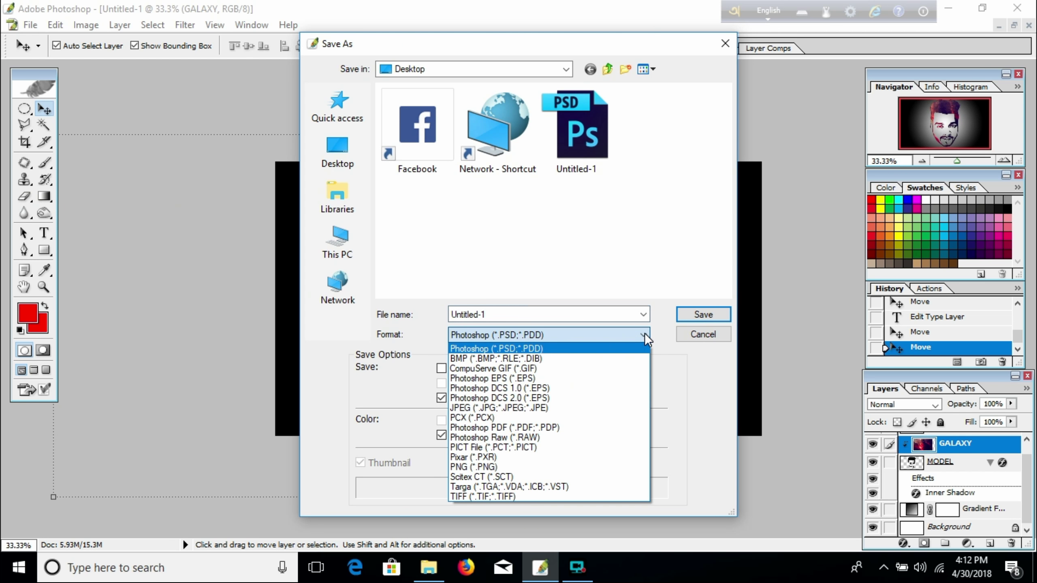
pyautogui.click(498, 408)
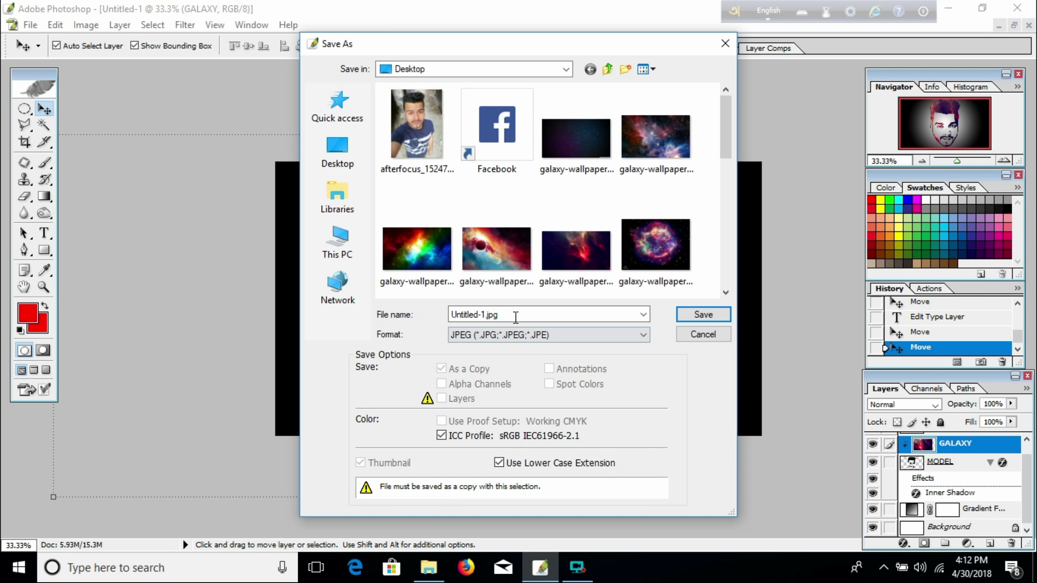
pyautogui.click(716, 315)
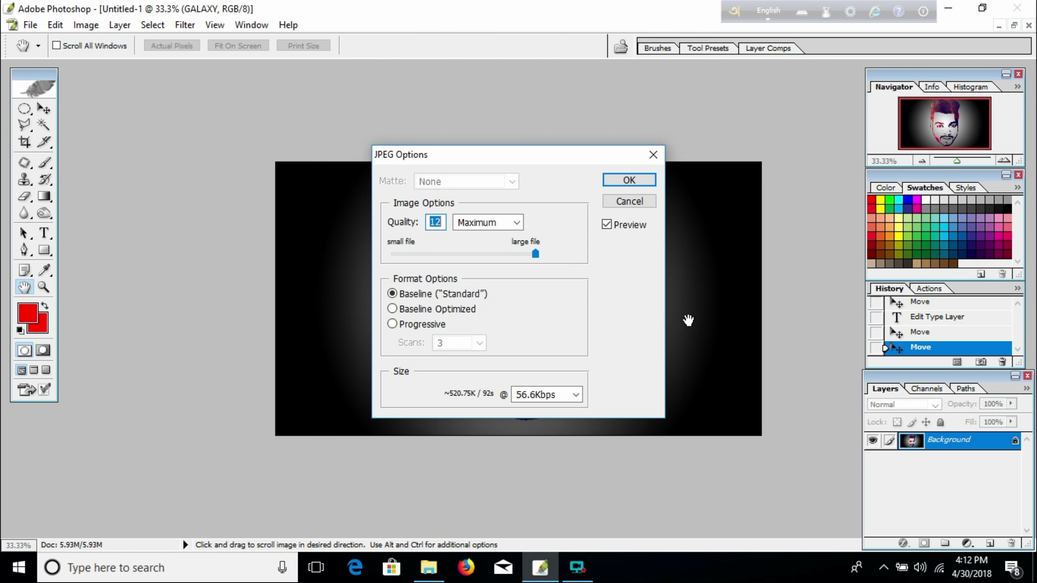
pyautogui.click(610, 180)
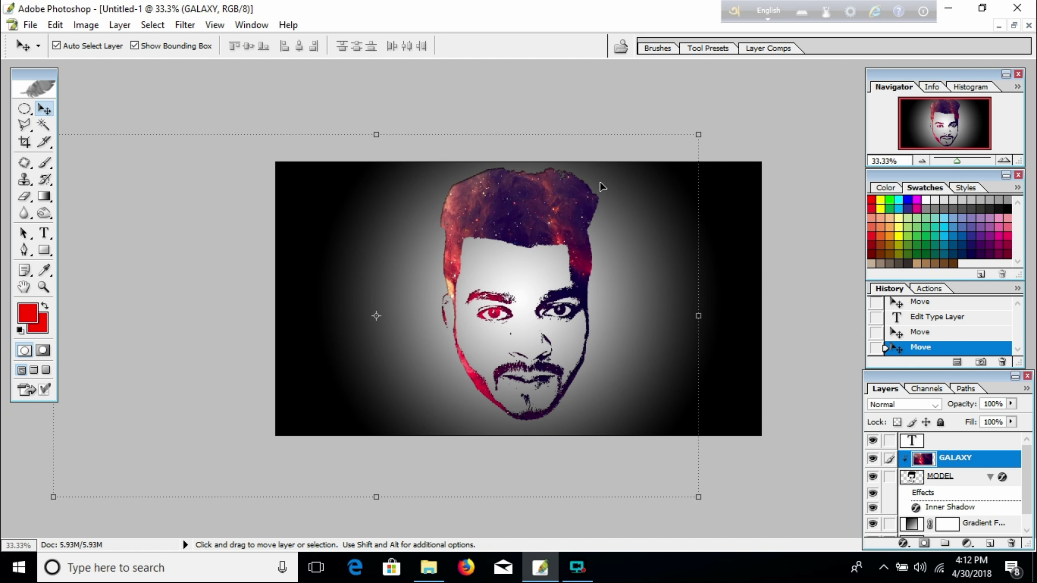
# Save a copy as Untitled-1.png on the Desktop with Interlace set to None.
pyautogui.click(30, 25)
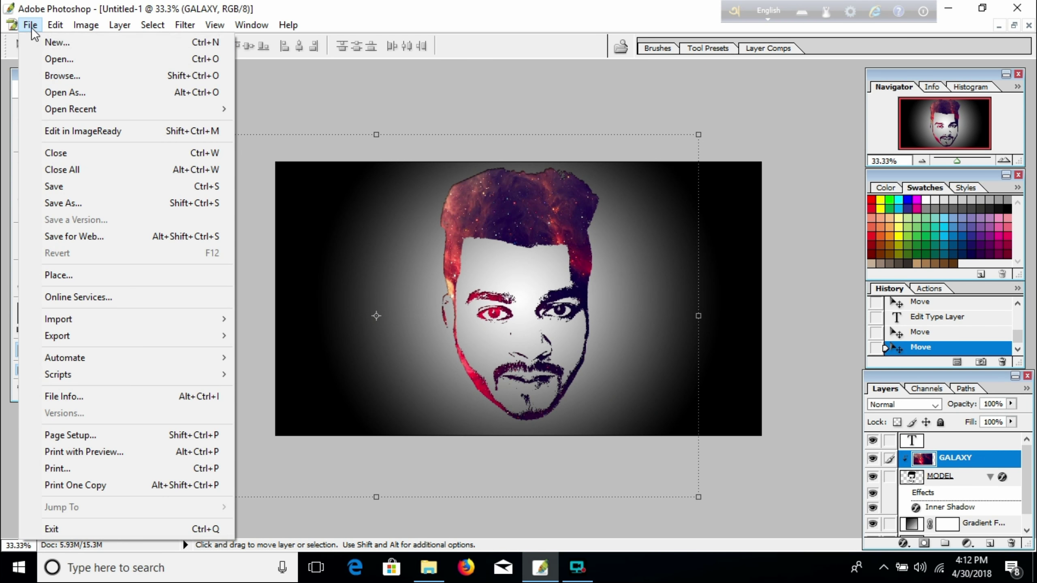
pyautogui.click(70, 203)
pyautogui.click(547, 334)
pyautogui.scroll(-3, 532, 348)
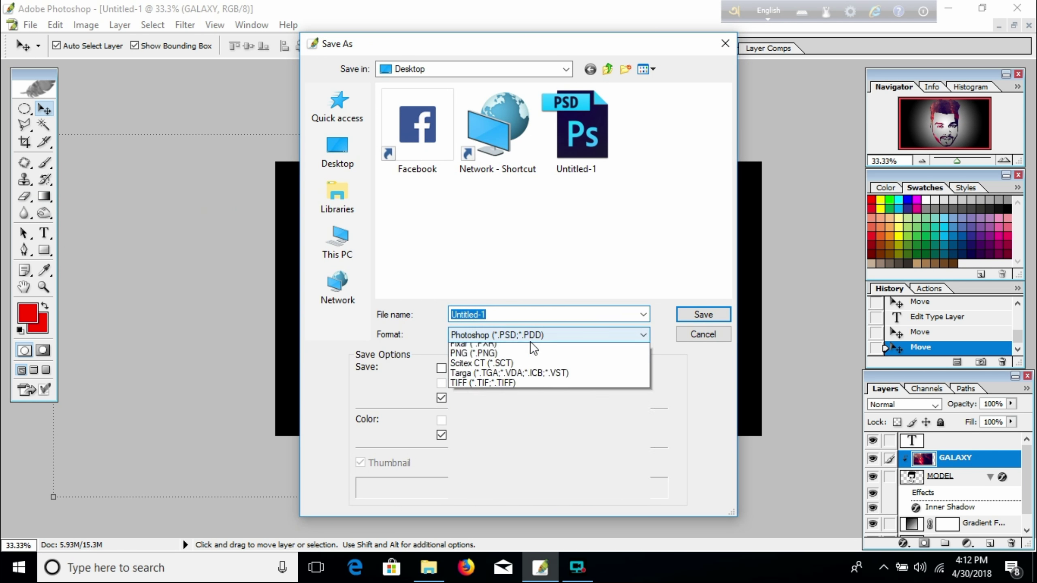
pyautogui.click(479, 465)
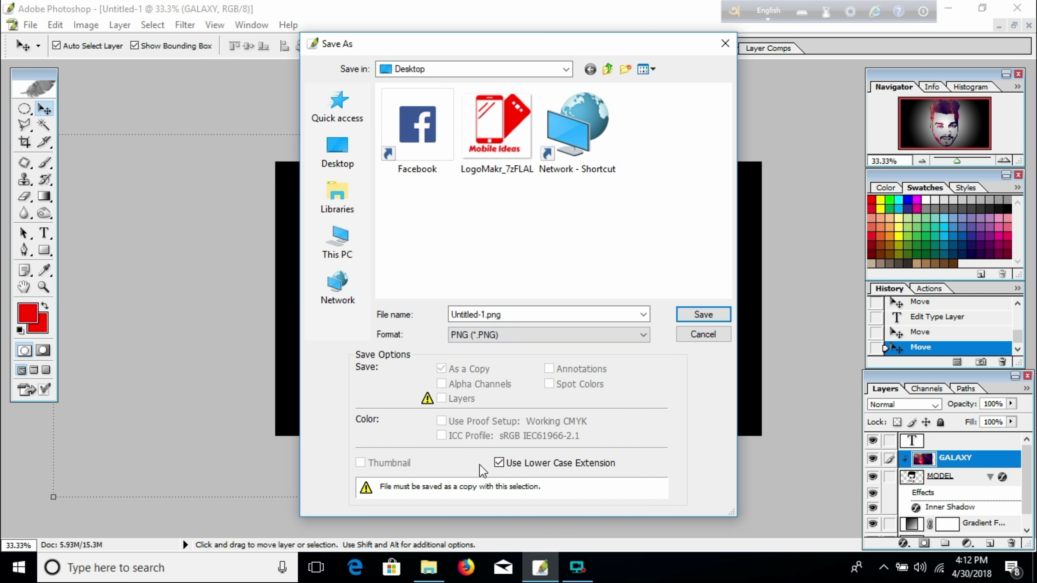
pyautogui.doubleClick(516, 315)
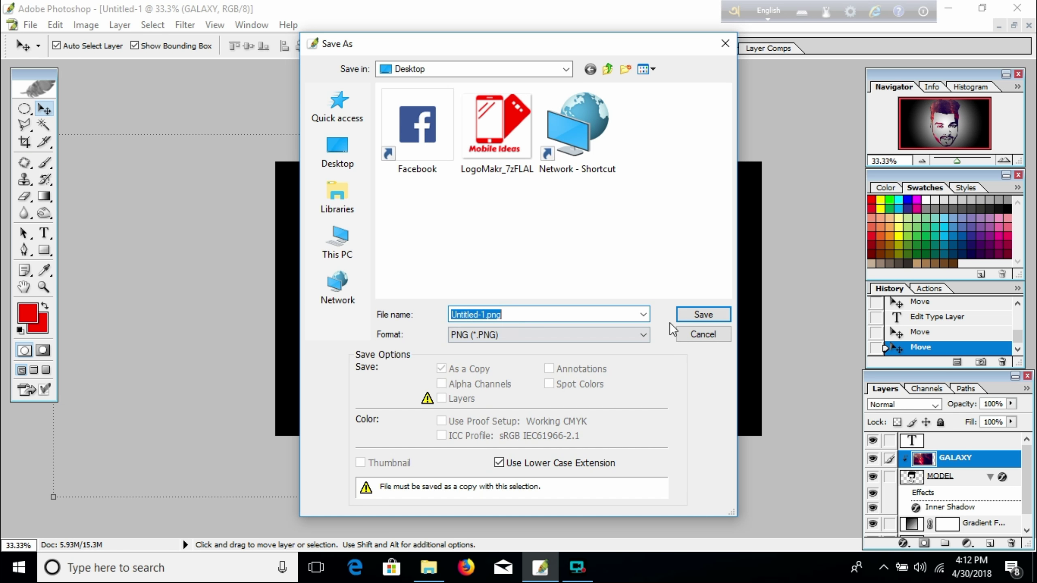
pyautogui.click(694, 315)
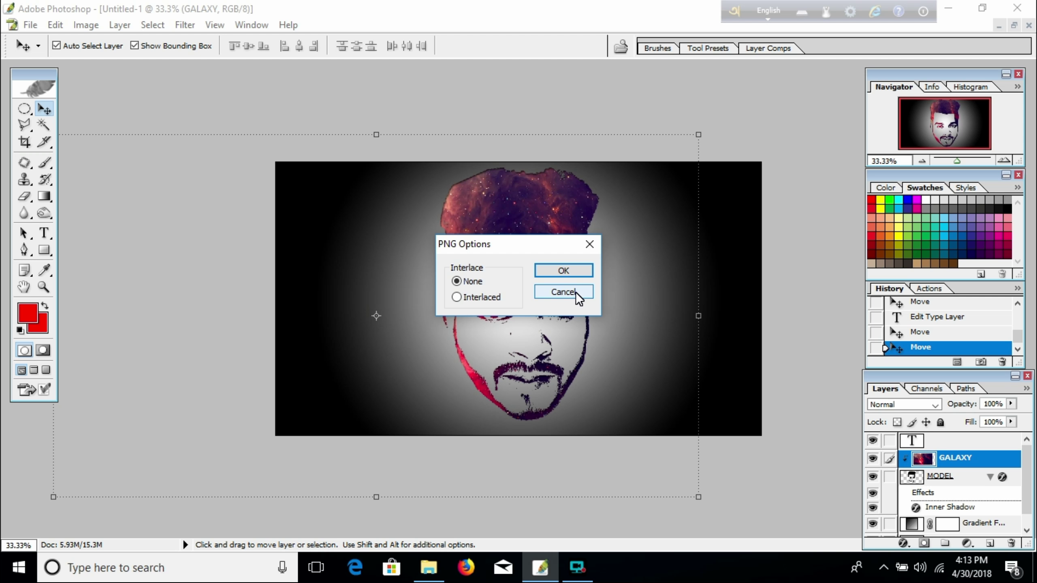
pyautogui.click(571, 272)
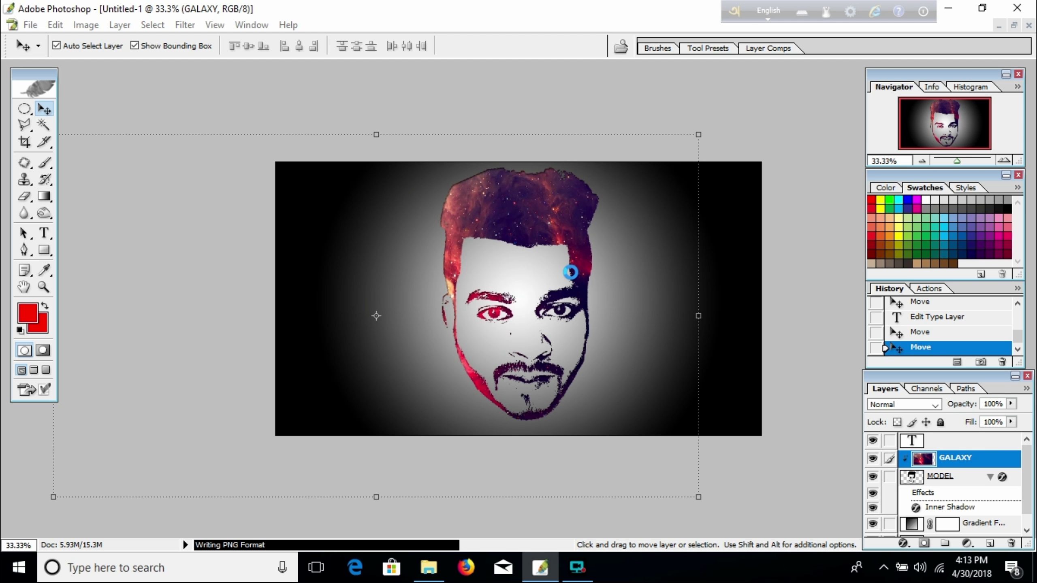